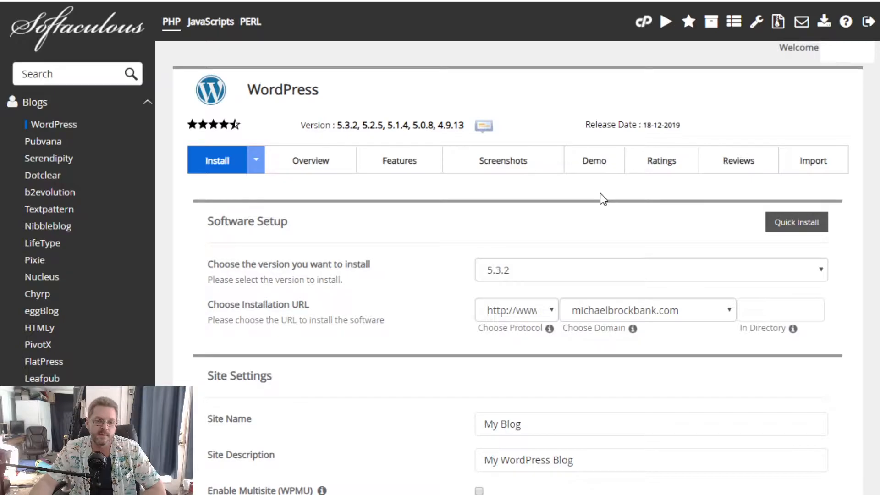
scroll(600, 193, down, 2)
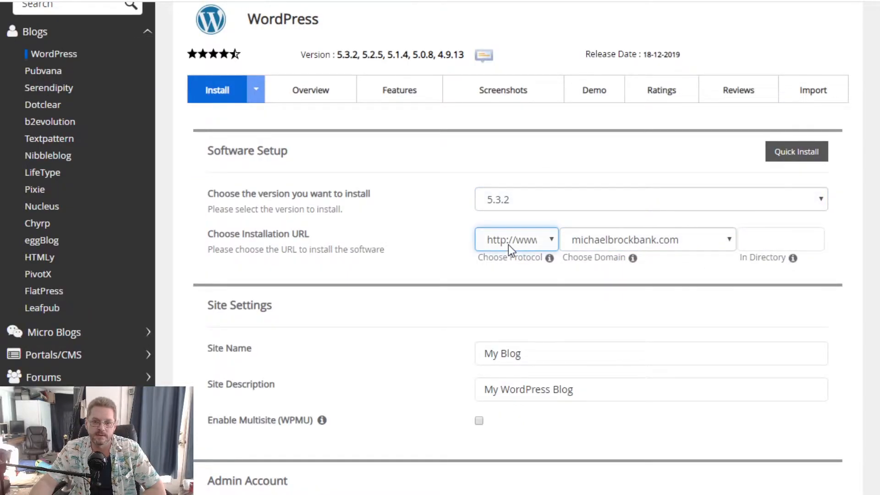
click(532, 290)
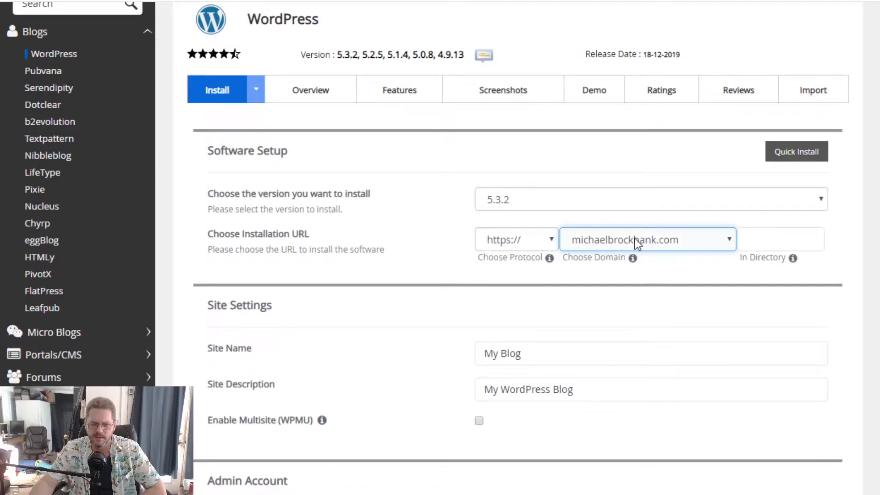
click(650, 326)
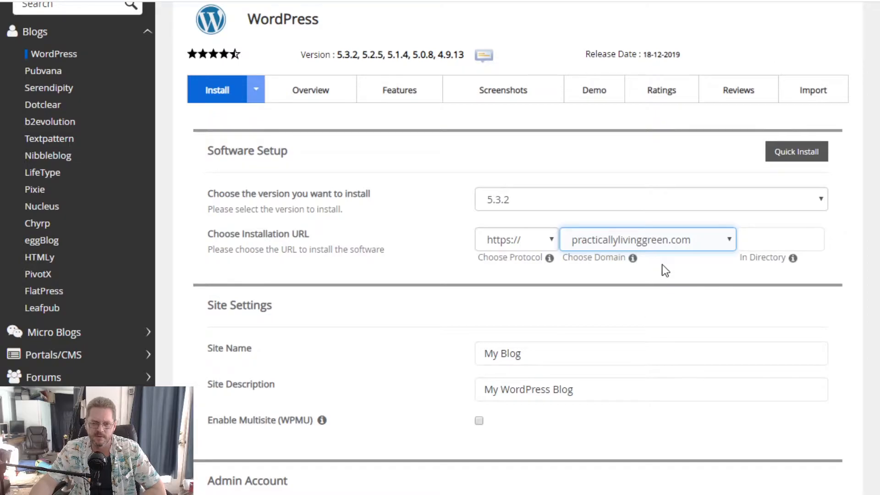
Step: Set the site name to "Practically Living Green" and the site description to "Showing practical reasons to live green."
scroll(698, 243, down, 4)
drag(519, 213, 479, 214)
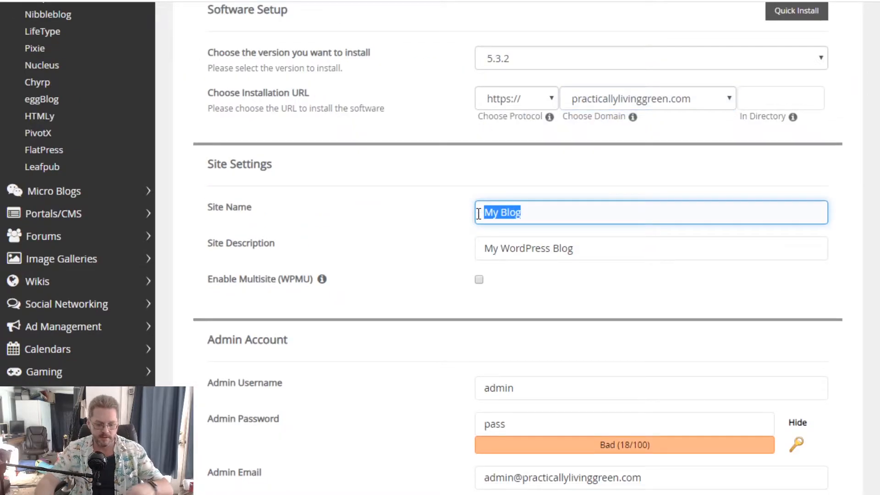
text(Pa)
key(BackSpace)
text(ractially)
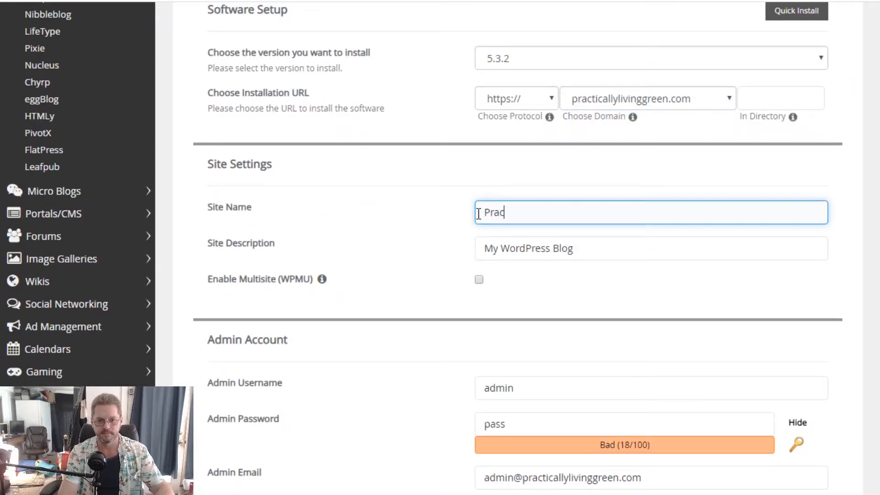
key(BackSpace)
key(BackSpace)
key(BackSpace)
key(BackSpace)
key(BackSpace)
text(cal)
key(BackSpace)
key(BackSpace)
key(BackSpace)
text(cally Livi)
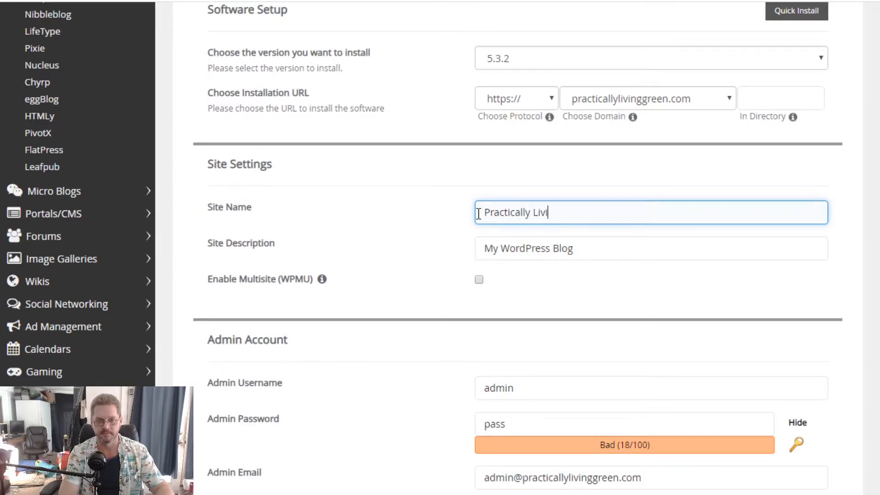
text(ng Green)
key(Tab)
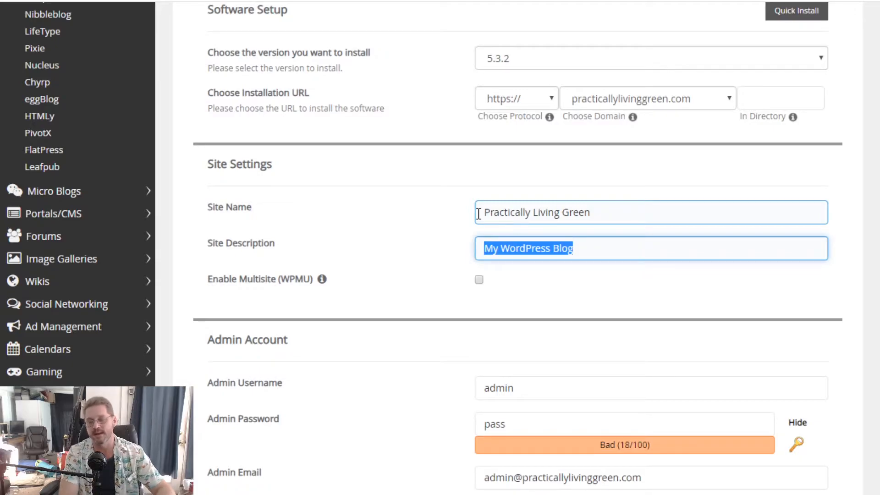
text(Showing practical reasons to live green.)
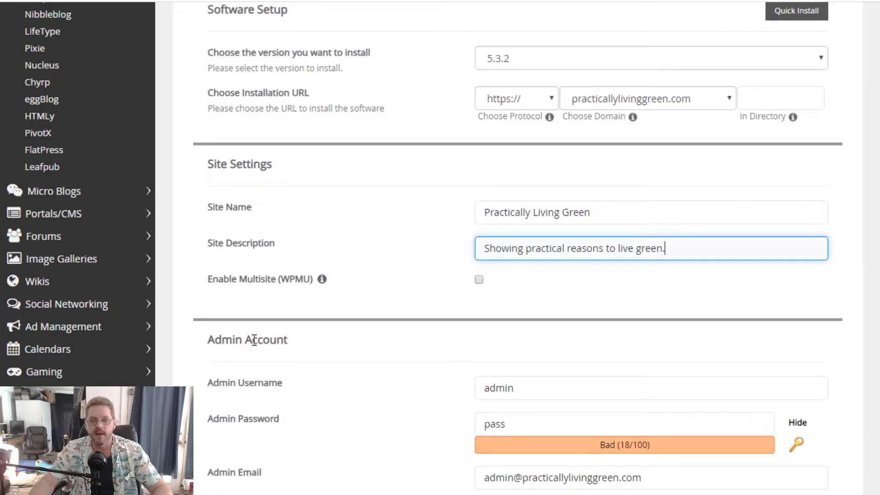
Step: Clear the default admin username and generate a random admin password
drag(526, 387, 411, 382)
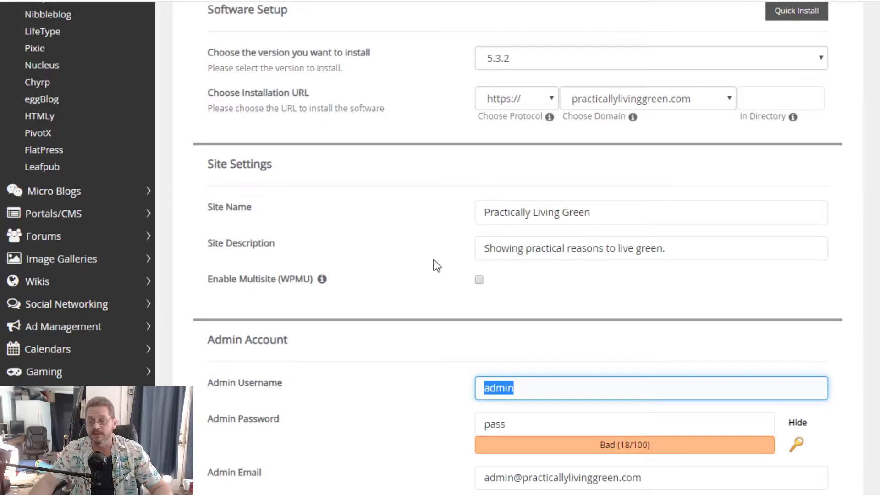
key(BackSpace)
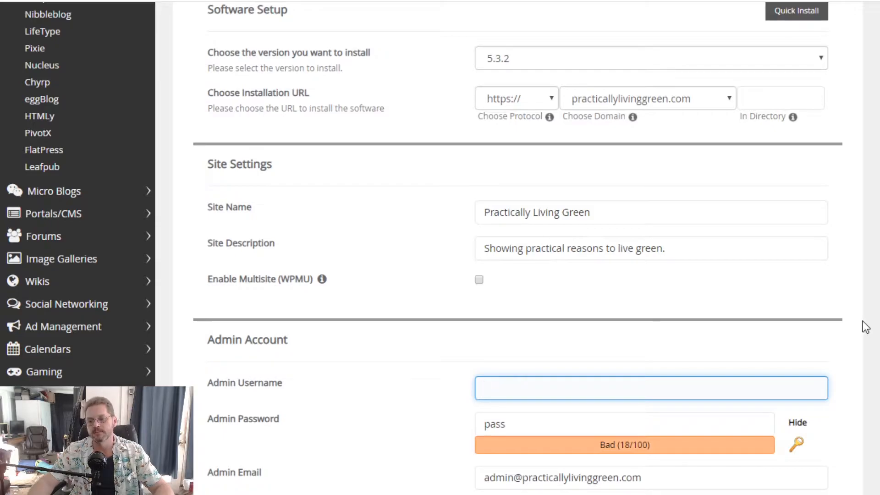
click(543, 416)
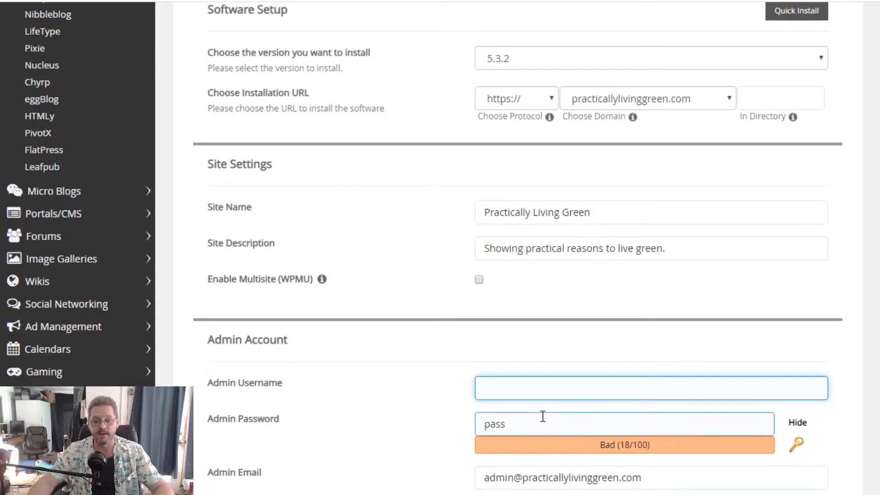
click(799, 446)
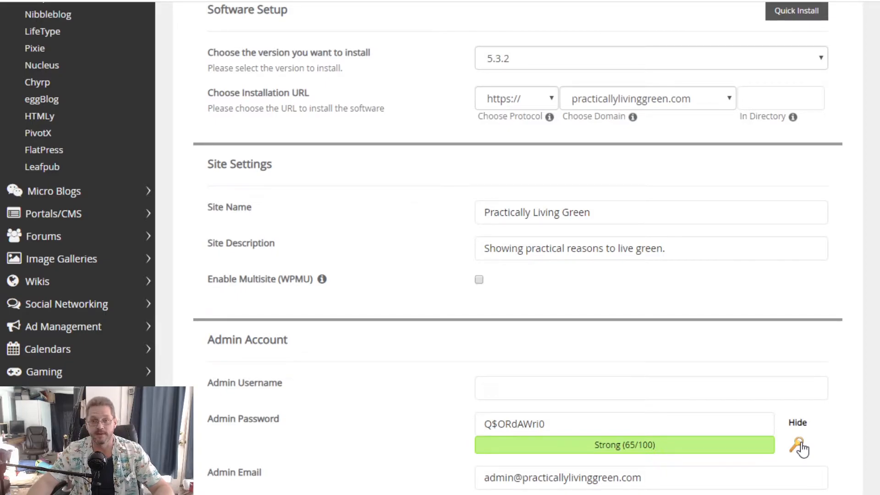
Step: Include the Limit Login Attempts (Loginizer), Classic Editor and WPForms Lite plugins in the installation
scroll(370, 48, down, 10)
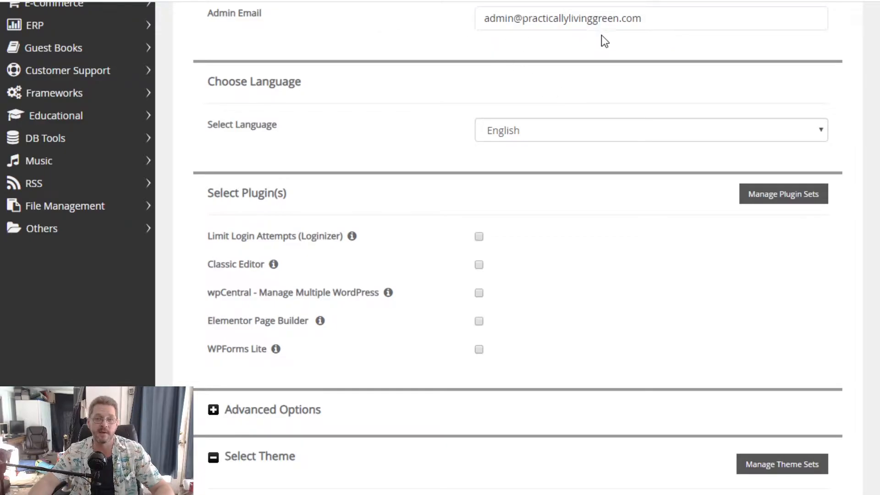
click(662, 17)
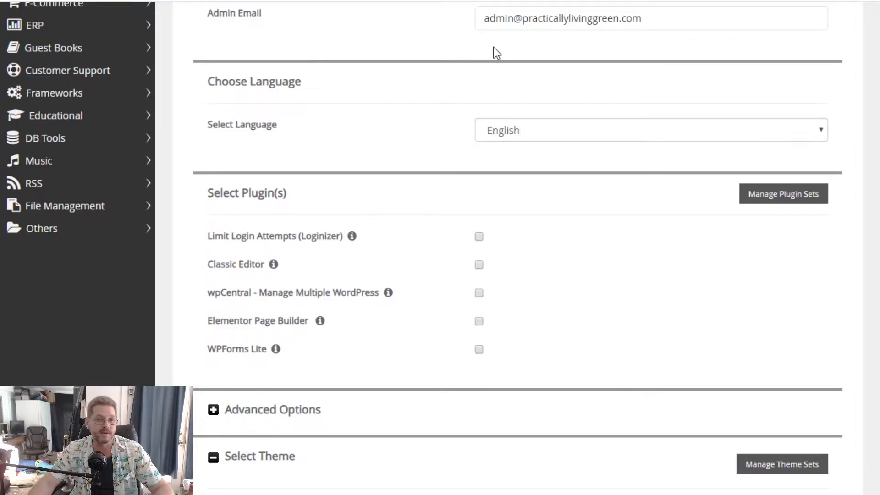
scroll(718, 250, down, 1)
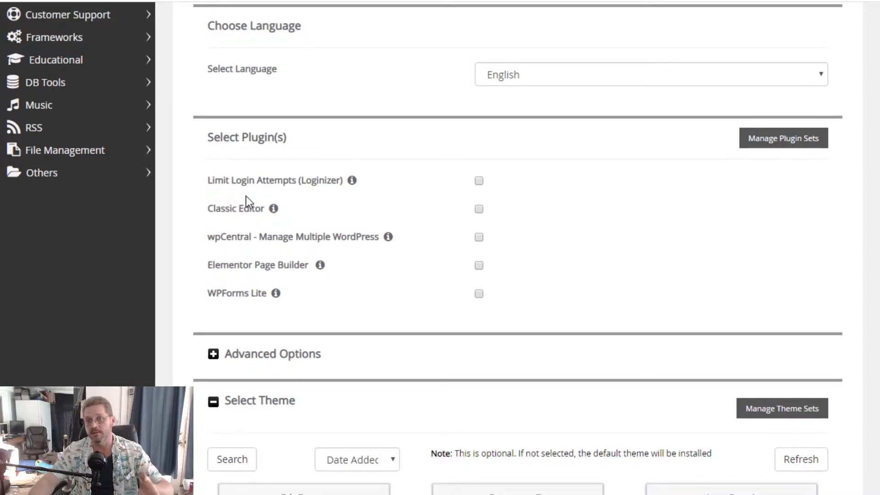
click(478, 209)
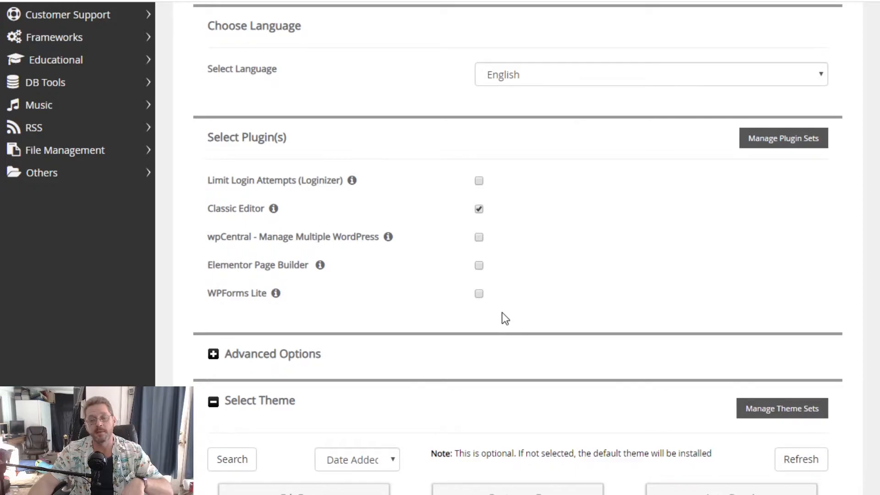
click(479, 294)
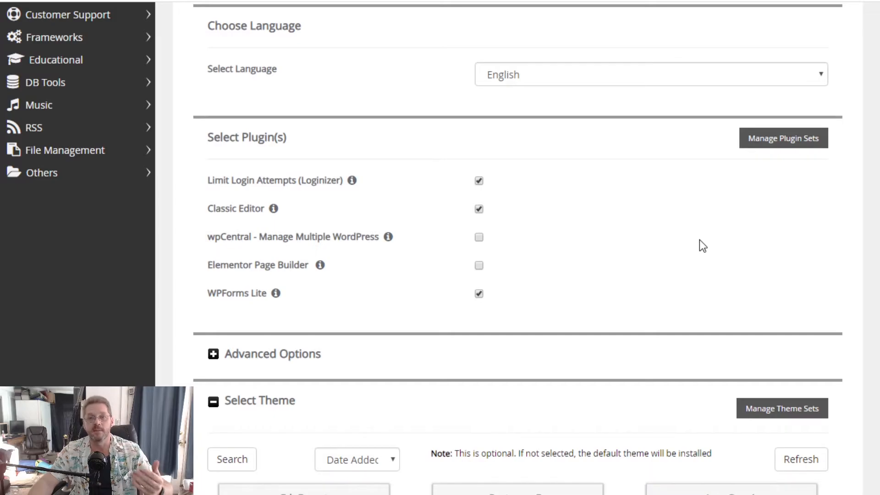
Step: Look through several pages of the optional themes offered for the installation
scroll(699, 240, down, 5)
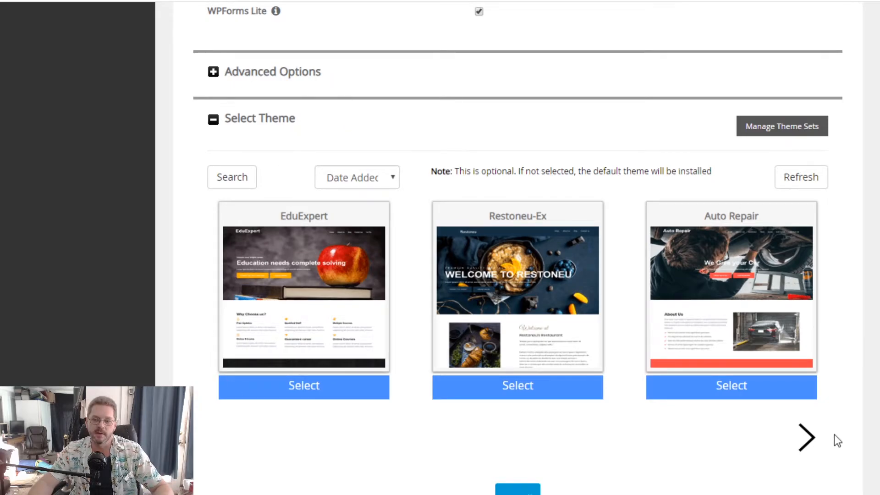
click(806, 438)
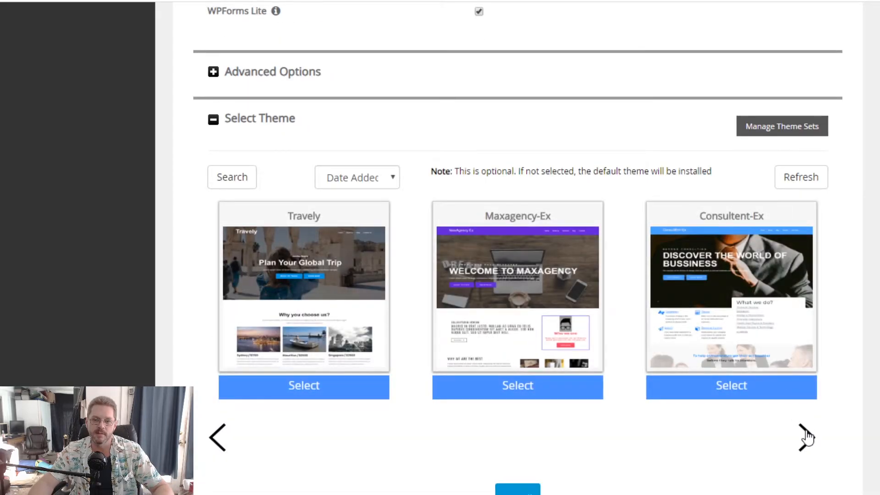
click(805, 449)
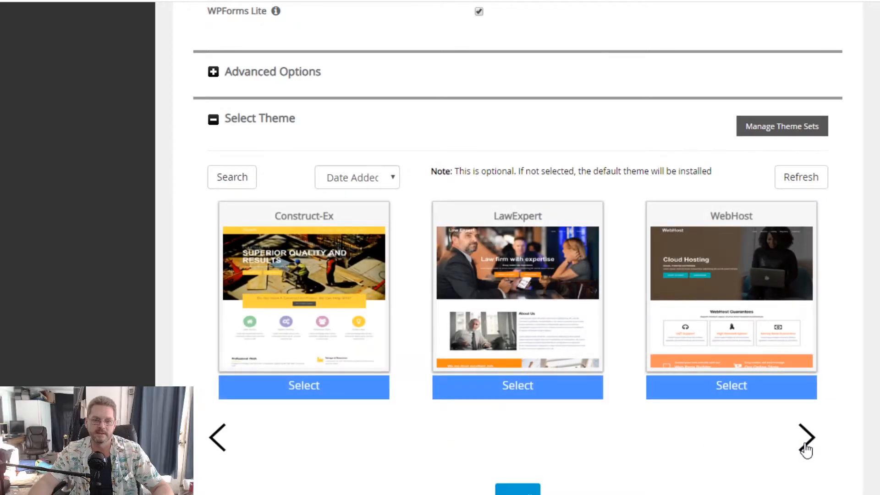
click(806, 449)
click(805, 449)
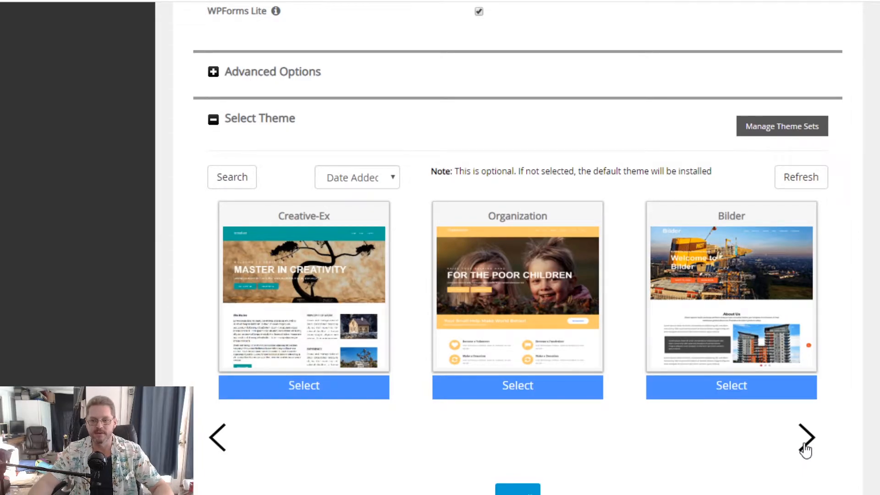
click(806, 450)
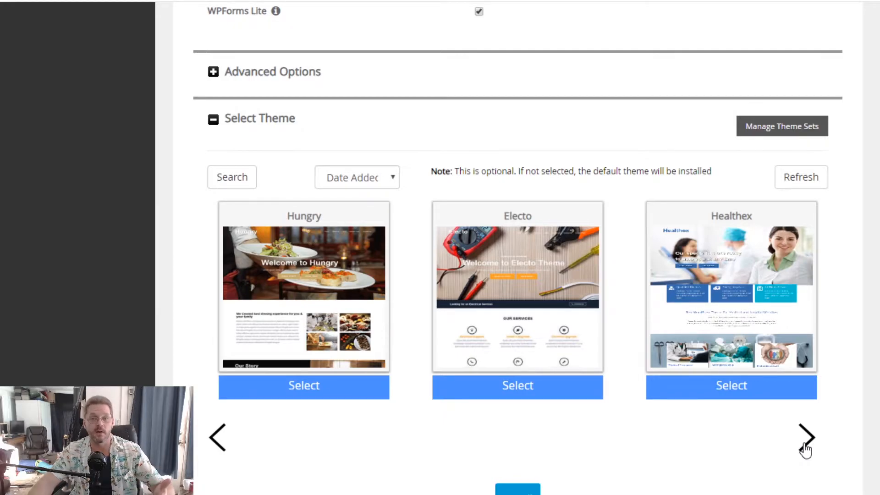
click(805, 447)
Step: Start the WordPress installation without selecting a theme
scroll(722, 346, down, 4)
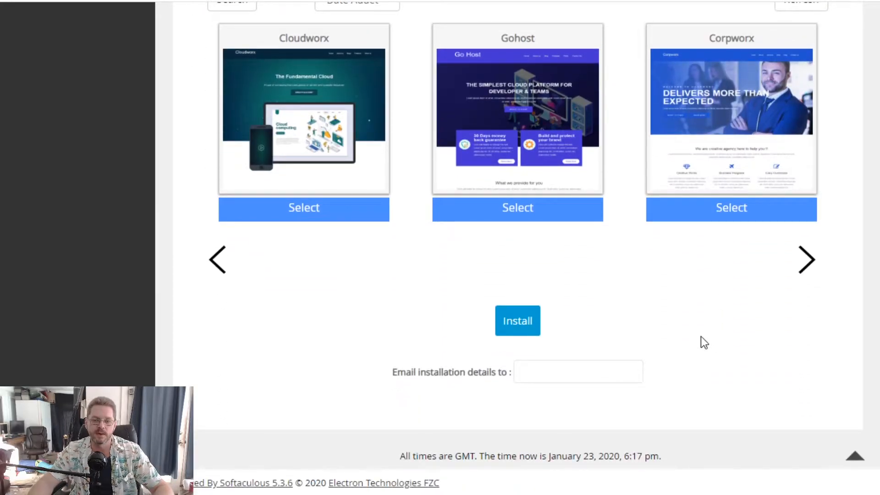
click(518, 323)
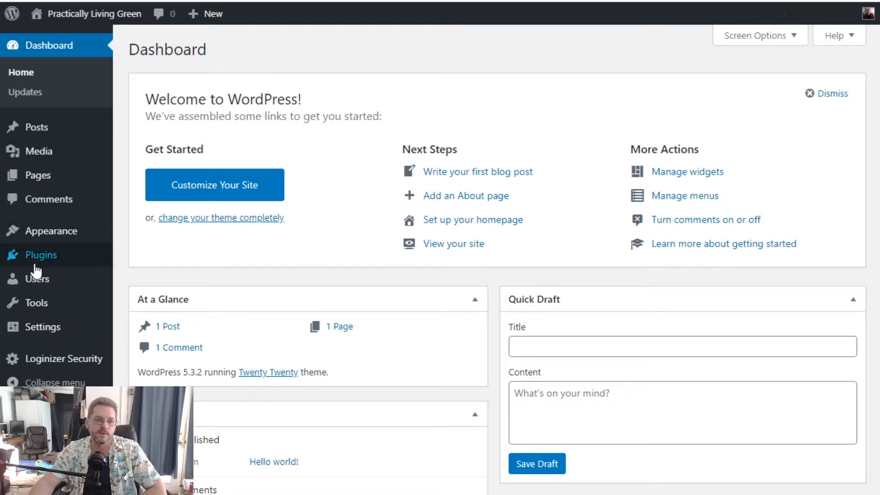
Step: In the new site's WordPress dashboard, go to adding a new theme and search the themes for "natural"
mouse_move(24, 237)
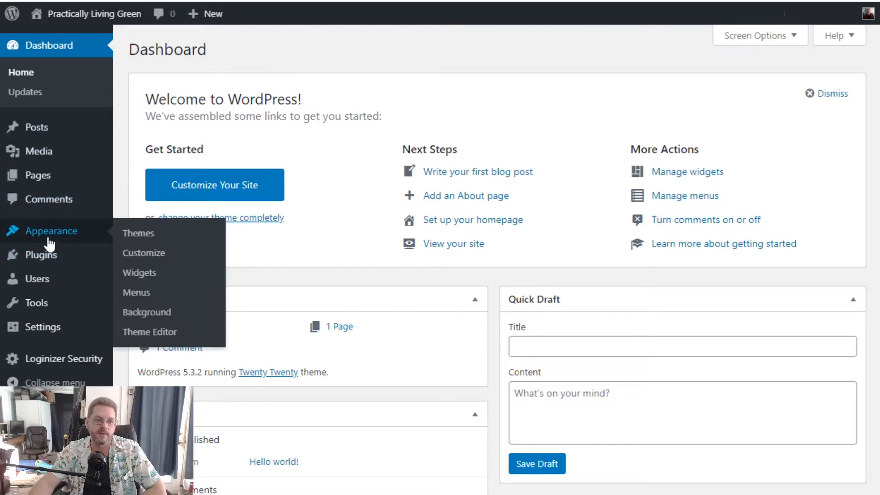
click(146, 237)
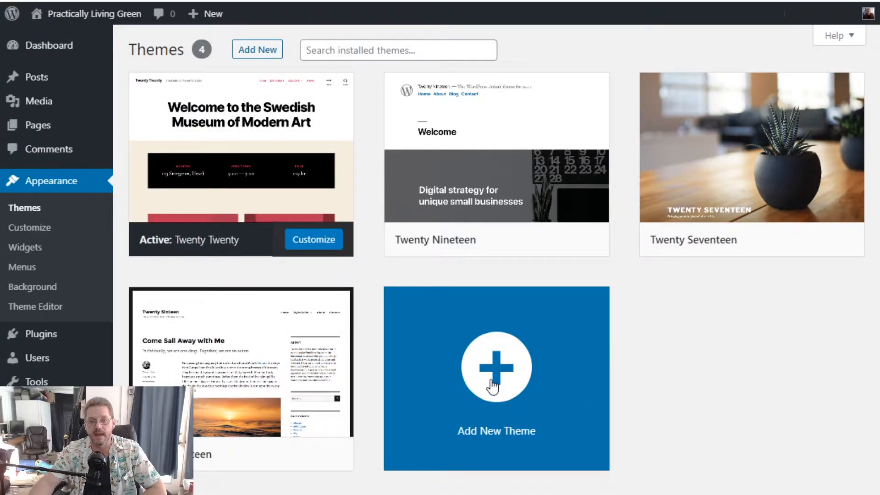
click(493, 387)
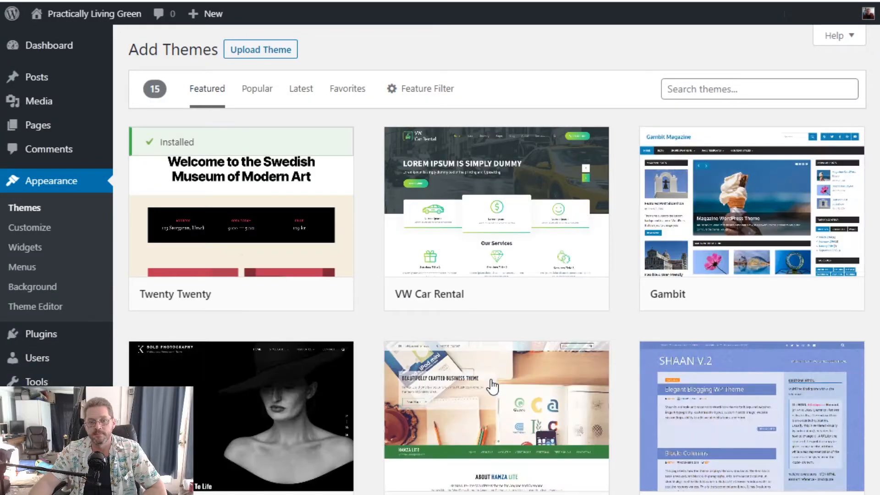
click(766, 89)
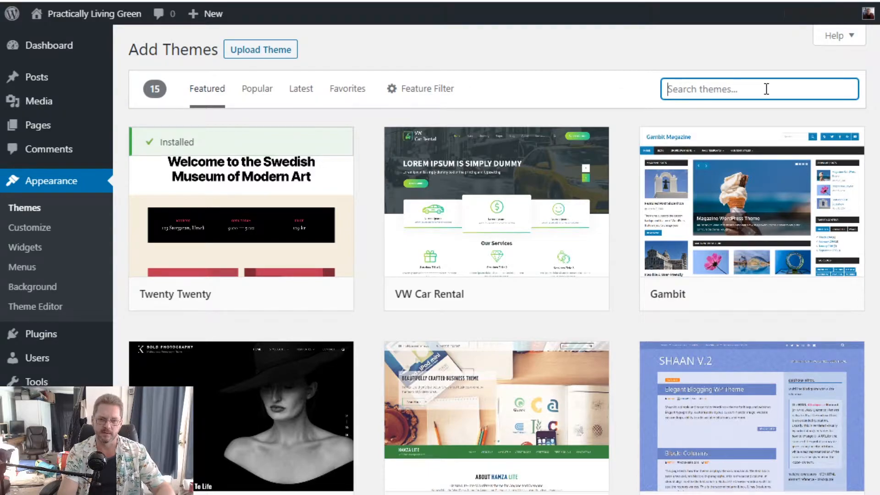
text(natural)
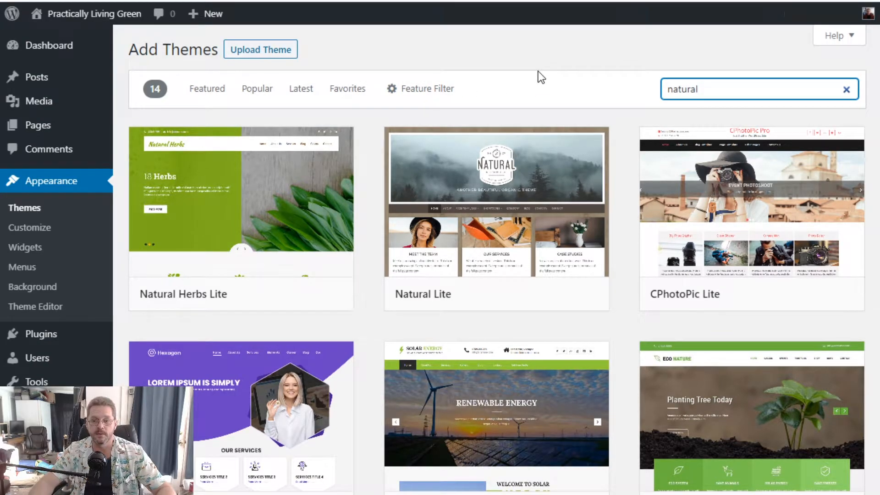
Step: Preview the Econature Lite theme from the search results, then install and activate it
scroll(538, 70, down, 5)
scroll(539, 74, down, 4)
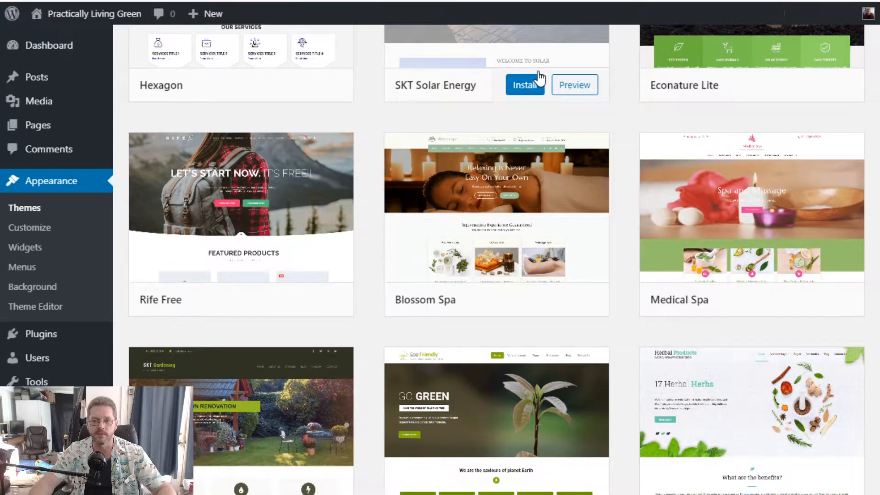
scroll(540, 78, up, 3)
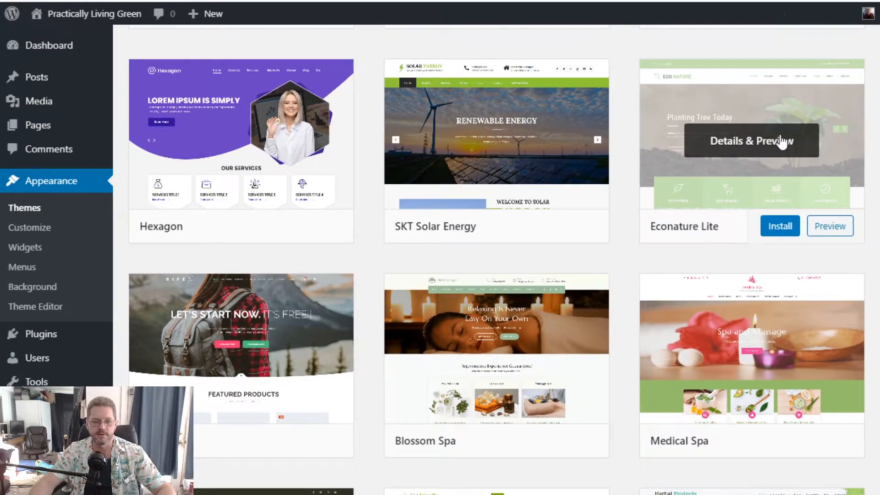
click(746, 142)
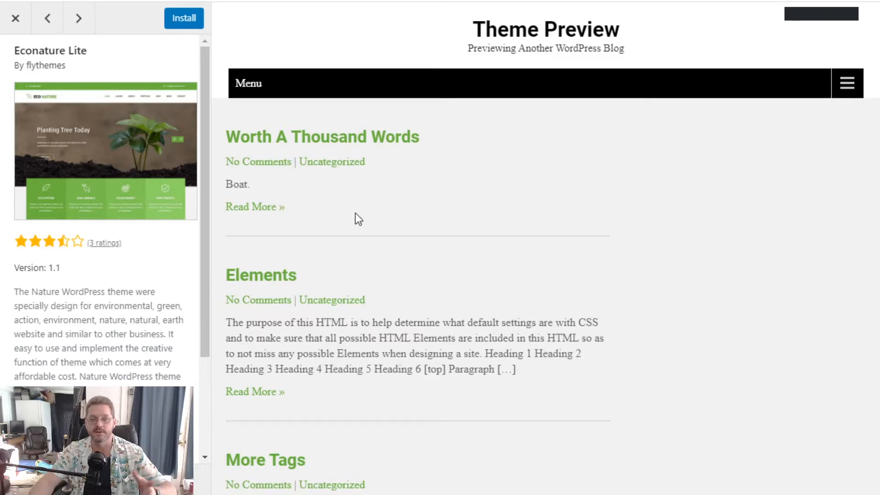
scroll(589, 294, down, 10)
scroll(589, 294, up, 10)
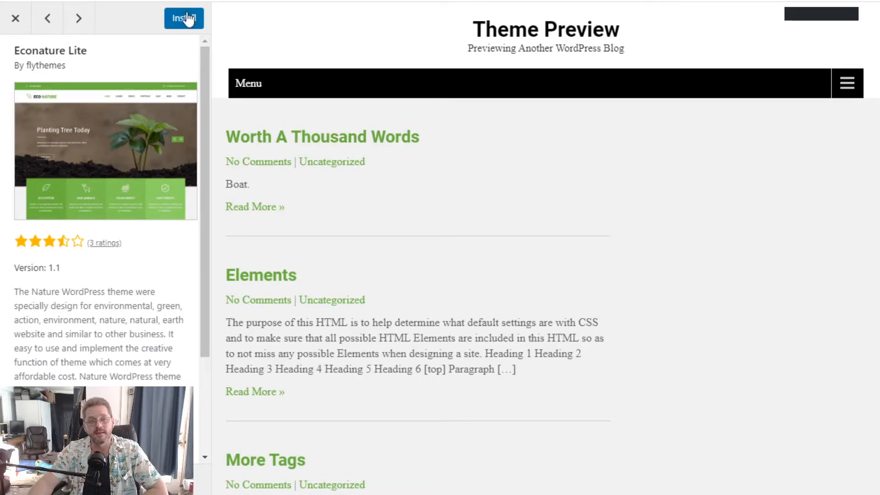
click(175, 23)
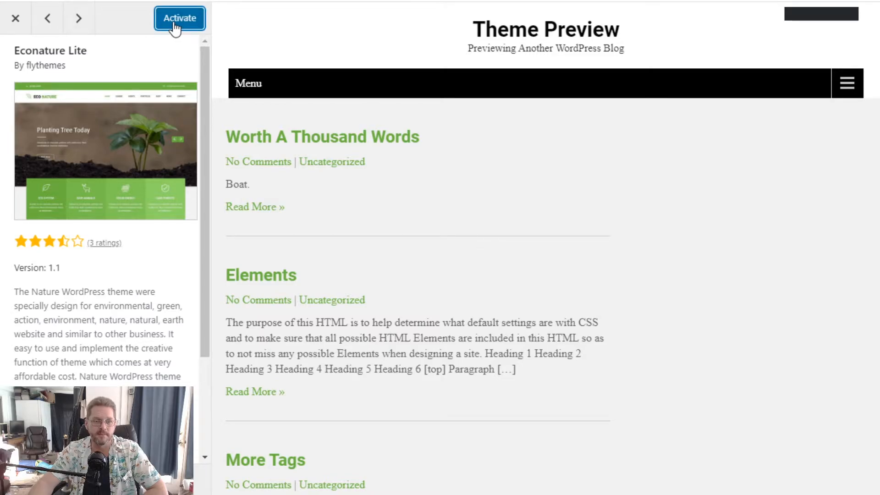
click(175, 23)
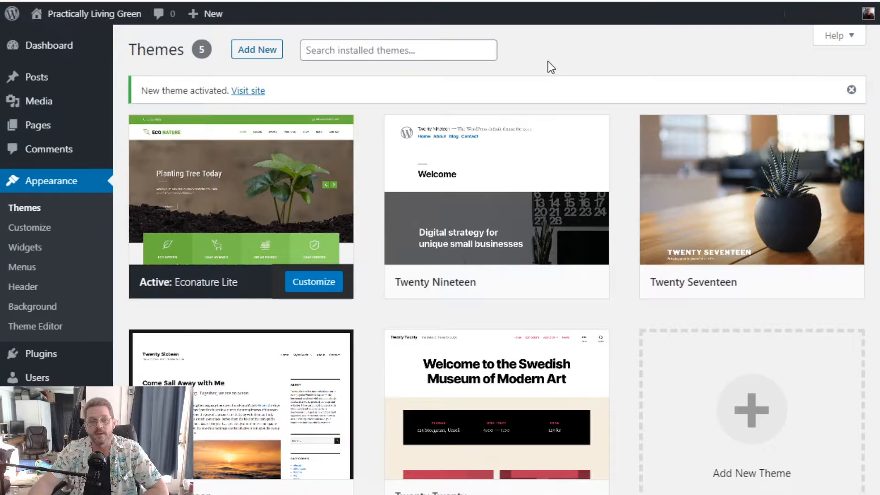
Step: Look through the available widgets and the Blog Sidebar contents on the site's widget management page
click(32, 251)
scroll(383, 227, down, 5)
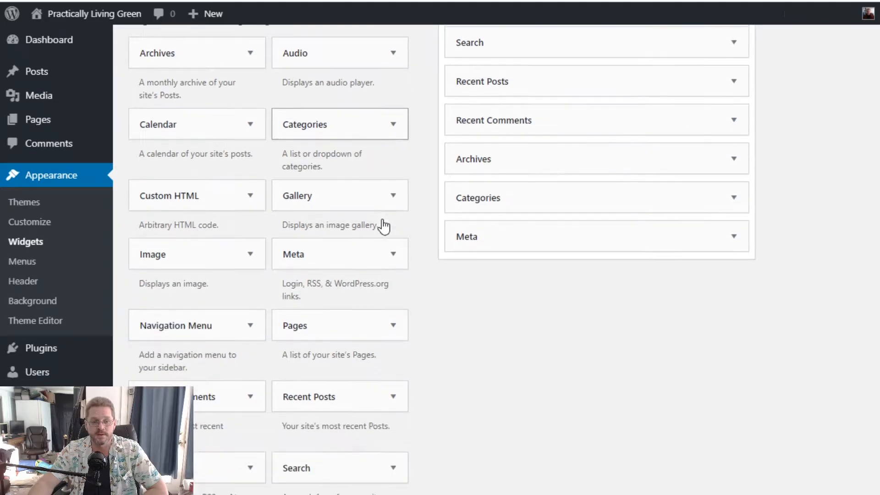
scroll(383, 227, down, 5)
scroll(426, 286, up, 10)
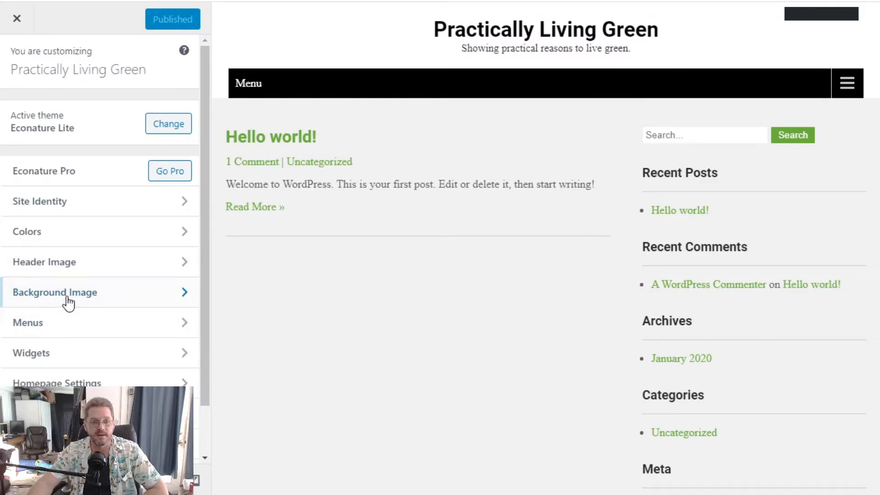
Step: Review the theme customization options, including the Header Image and Homepage Settings sections
scroll(68, 303, down, 2)
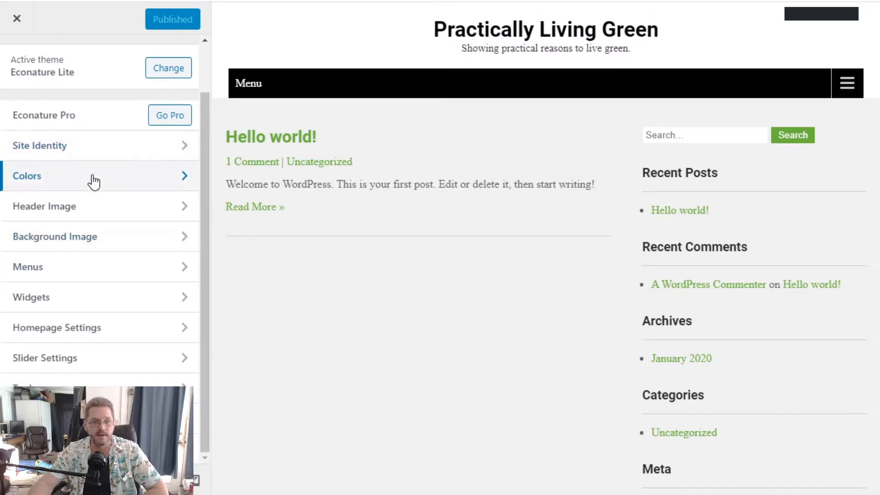
click(103, 206)
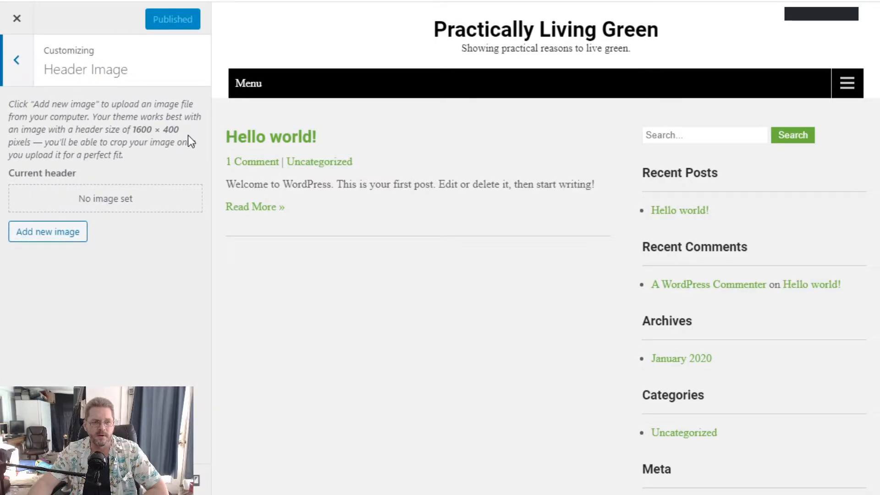
click(16, 59)
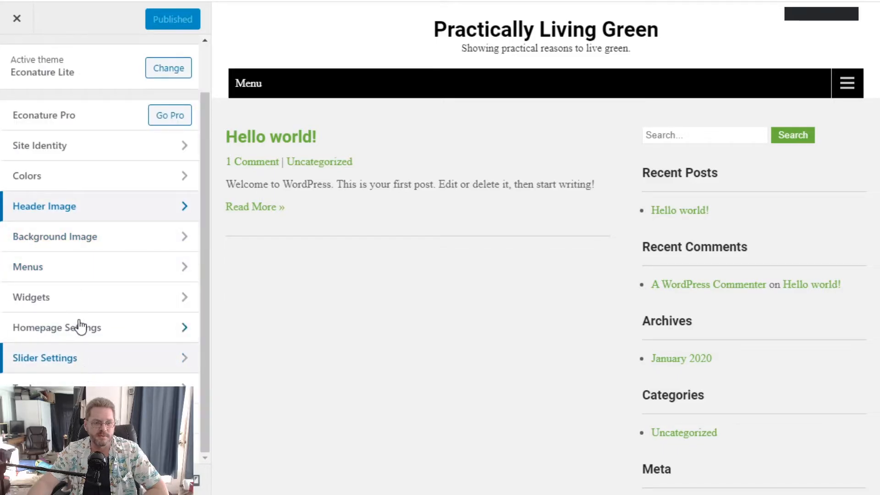
click(107, 339)
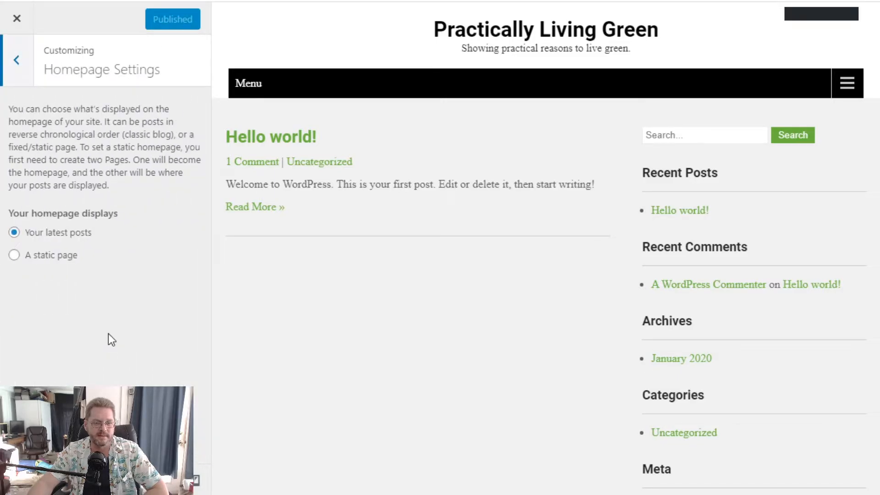
click(21, 64)
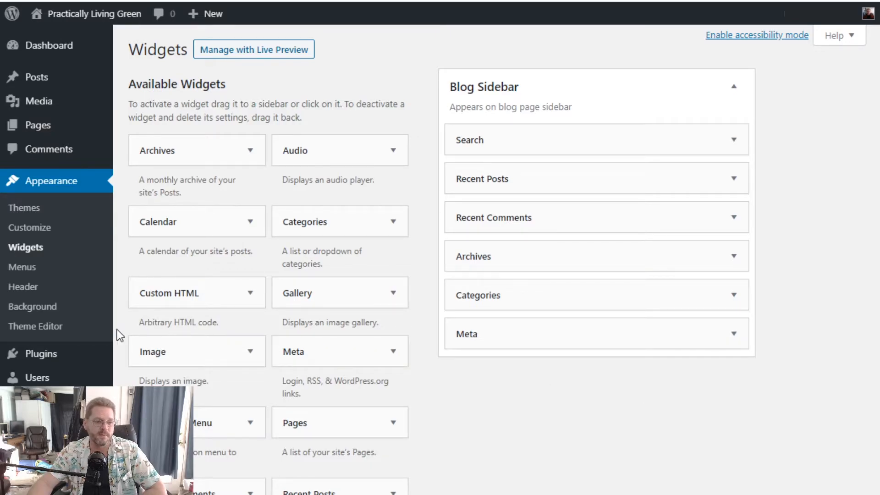
Step: Go to adding a new plugin, search for "yoast", and install and activate Yoast SEO
mouse_move(35, 354)
click(143, 376)
click(760, 87)
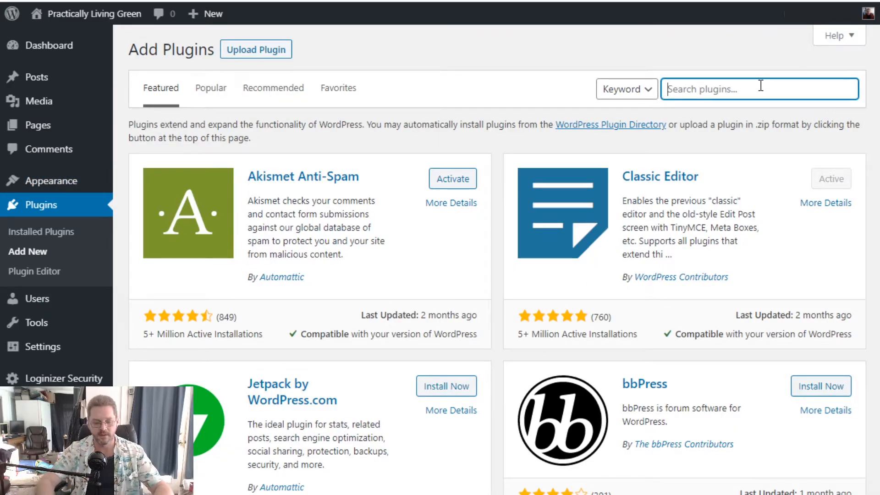
text(yoast)
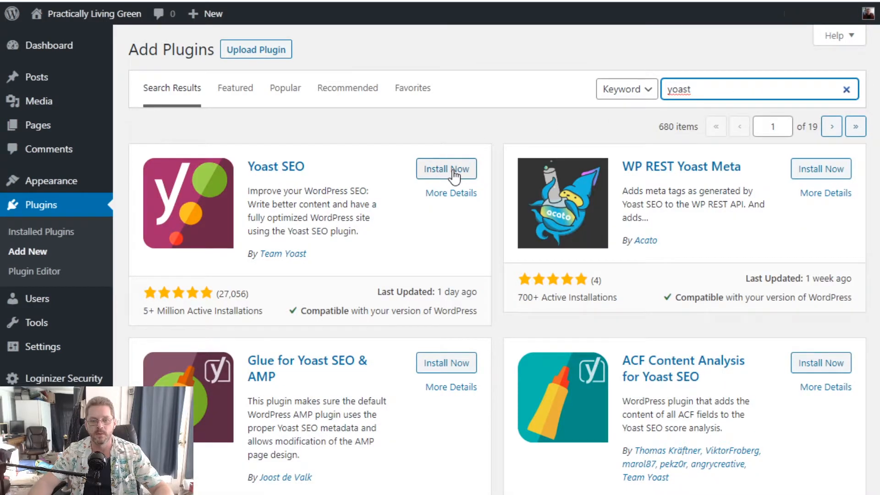
click(454, 176)
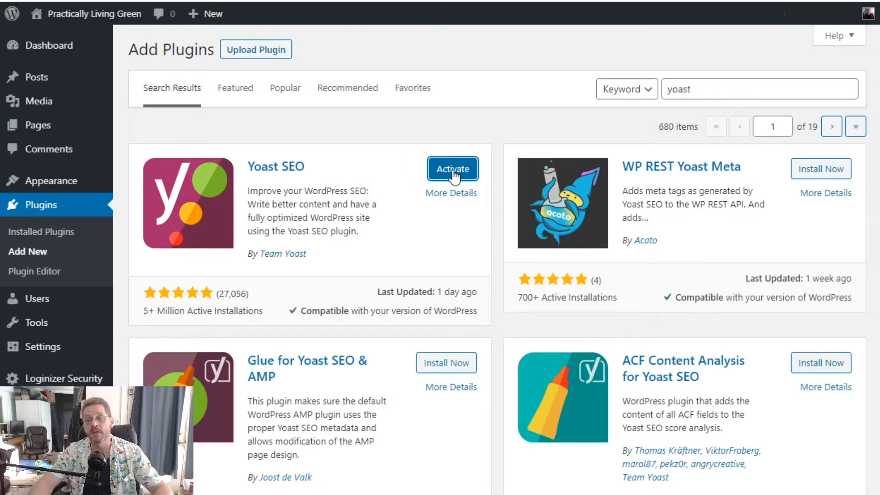
click(454, 175)
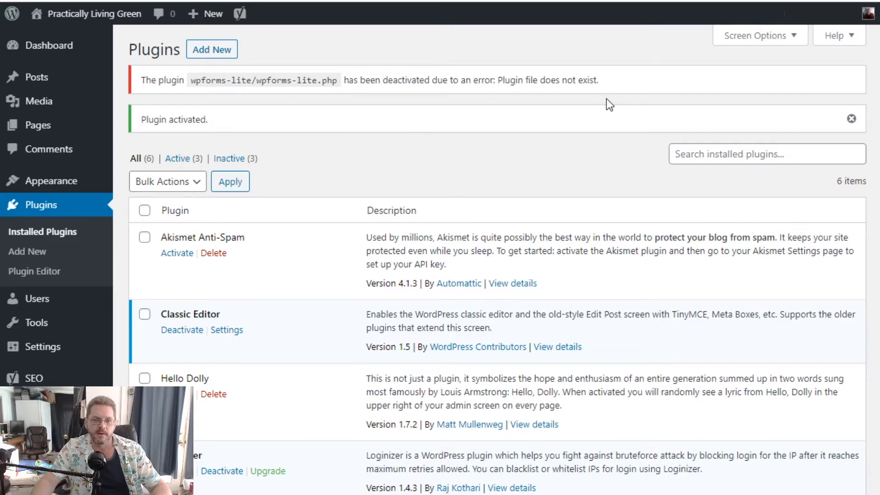
Step: Delete the WPForms Lite plugin and its data from the installed plugins
scroll(240, 232, down, 1)
scroll(239, 232, down, 5)
click(213, 307)
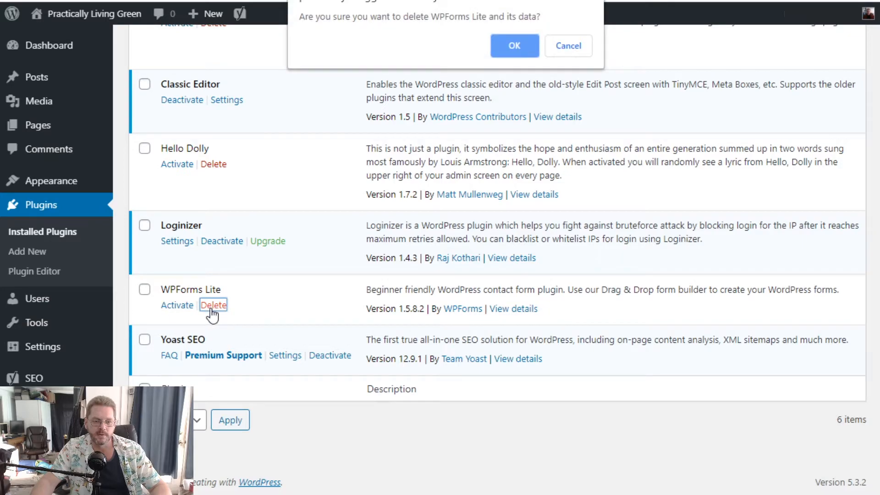
click(512, 46)
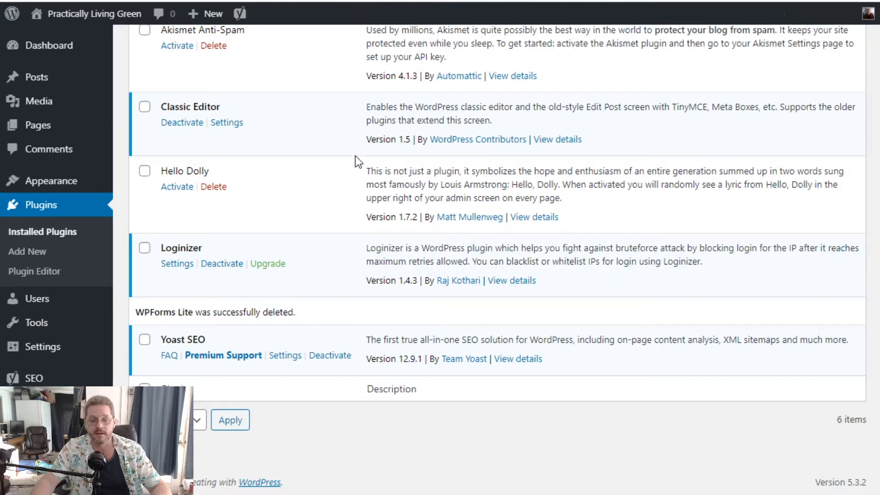
scroll(318, 225, up, 5)
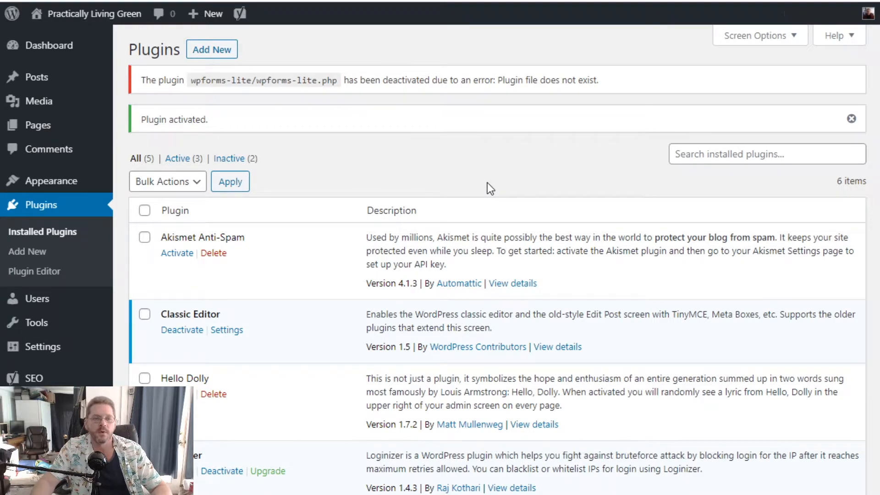
Step: Search the new plugins for "wordfence" and install Wordfence Security – Firewall & Malware Scan
click(215, 51)
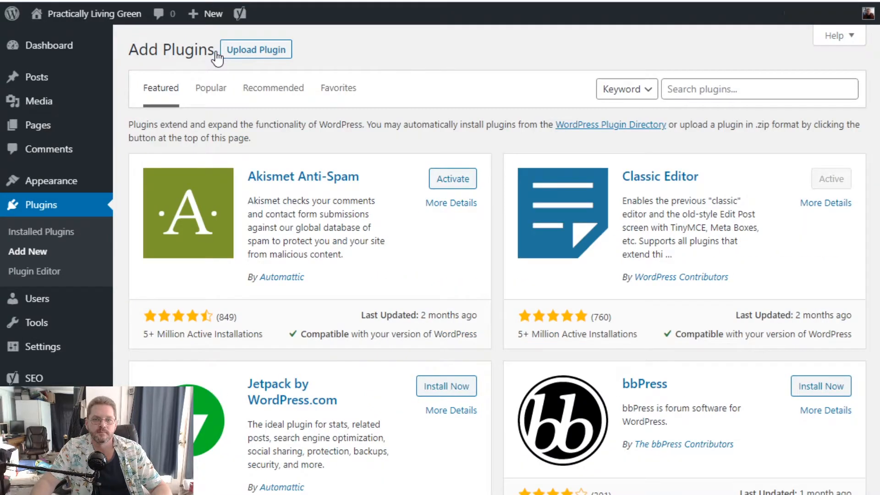
click(771, 91)
text(wordfence)
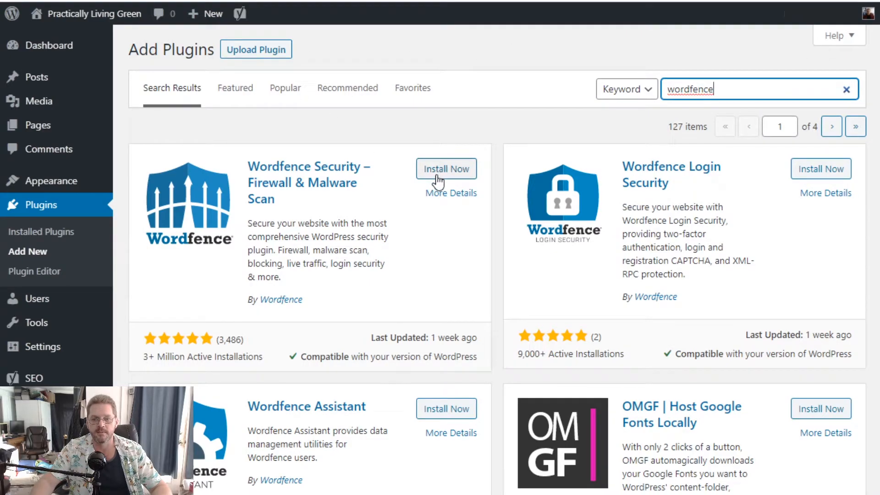
click(438, 182)
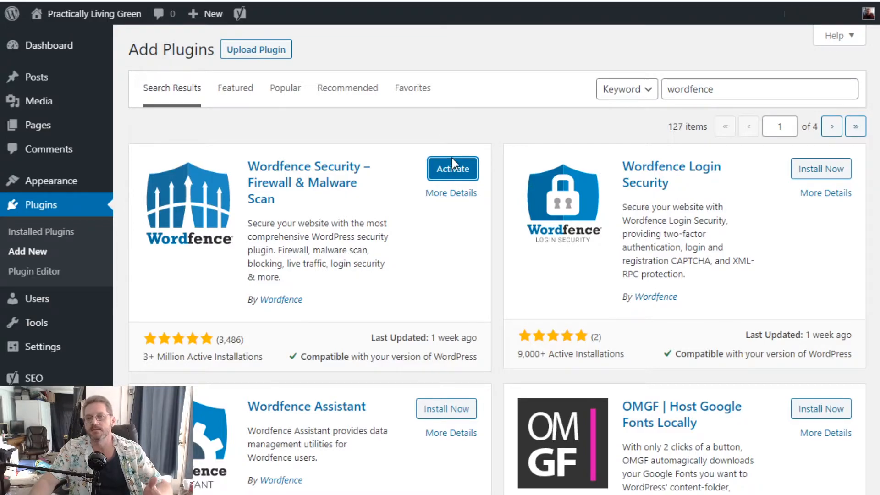
Step: Activate Wordfence Security and complete its initial setup prompts, declining the premium license
click(453, 174)
click(454, 173)
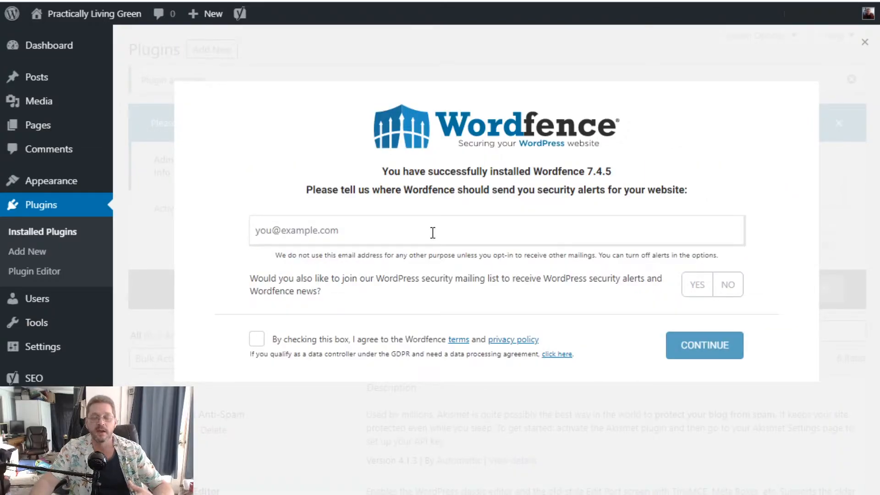
click(727, 353)
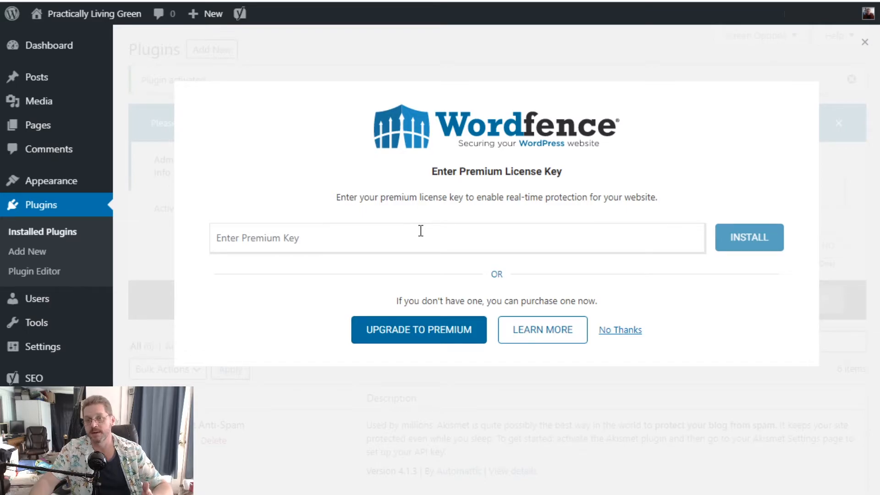
click(636, 335)
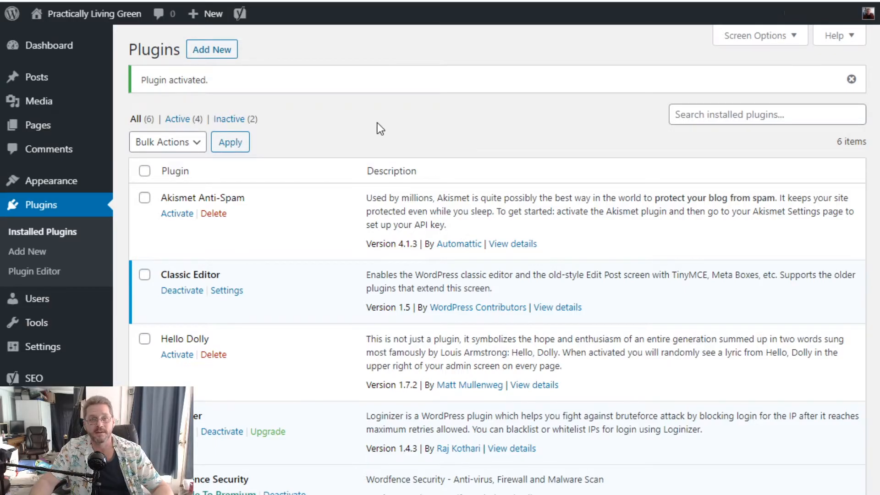
Step: Search the new plugins for "updraftplus", install and activate UpdraftPlus, and enable automatic updates for Wordfence
click(221, 47)
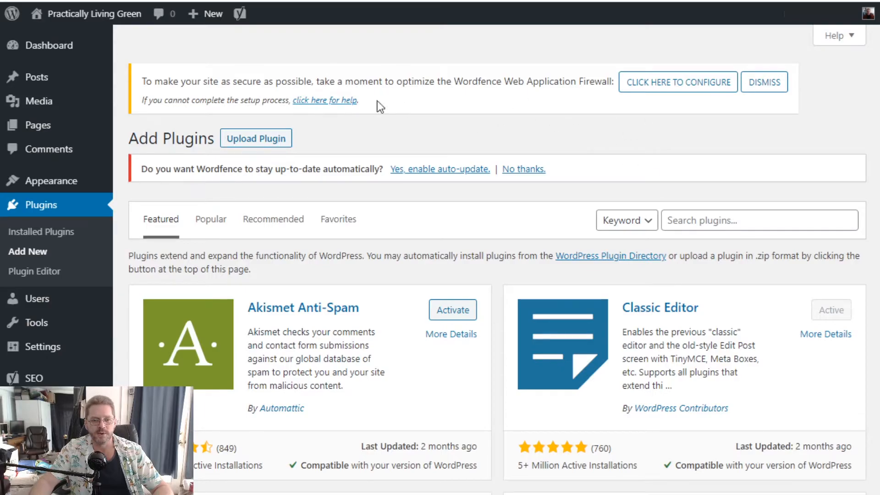
click(746, 222)
text(updraftpl)
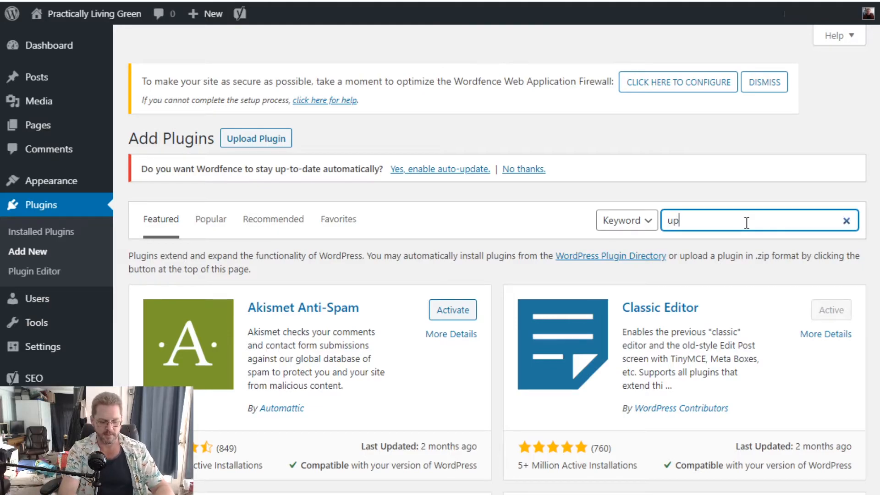
text(us)
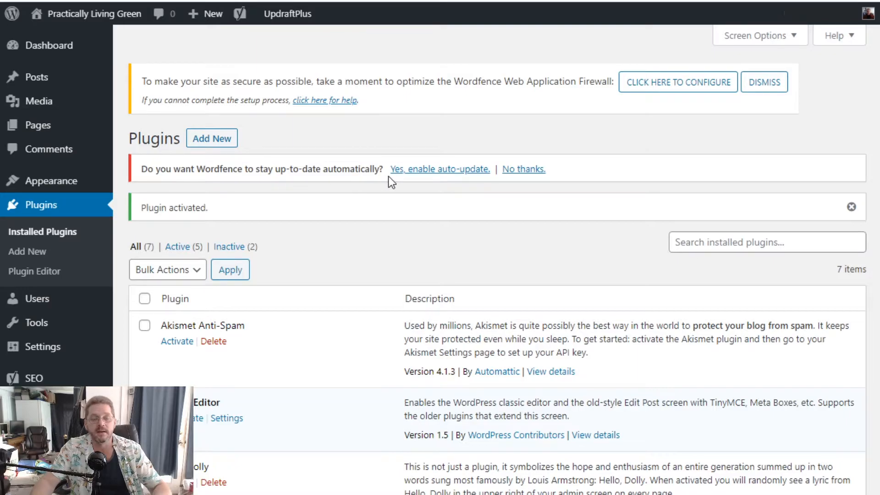
click(442, 174)
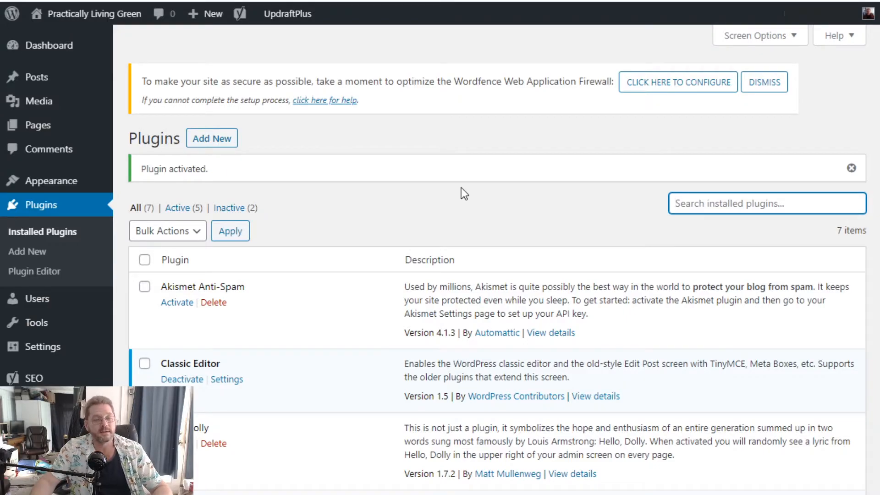
Step: Search the new plugins for "autoptimize", and install and activate Autoptimize
click(206, 145)
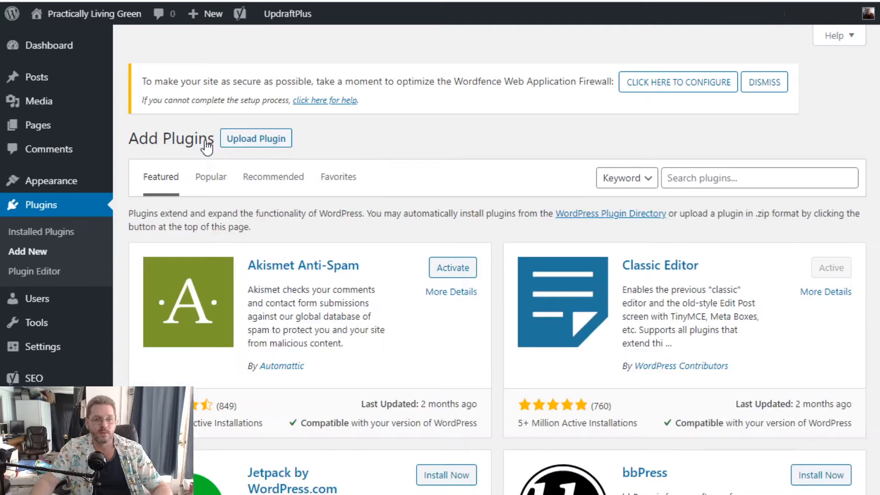
click(761, 181)
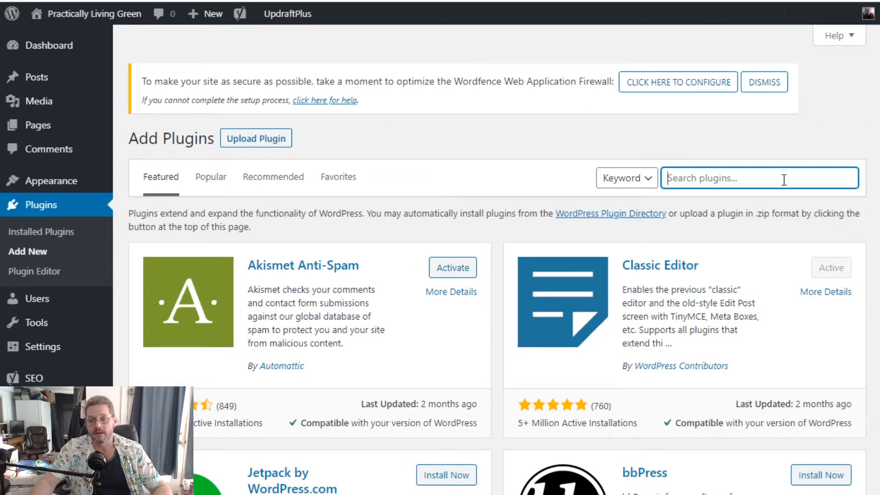
text(auto)
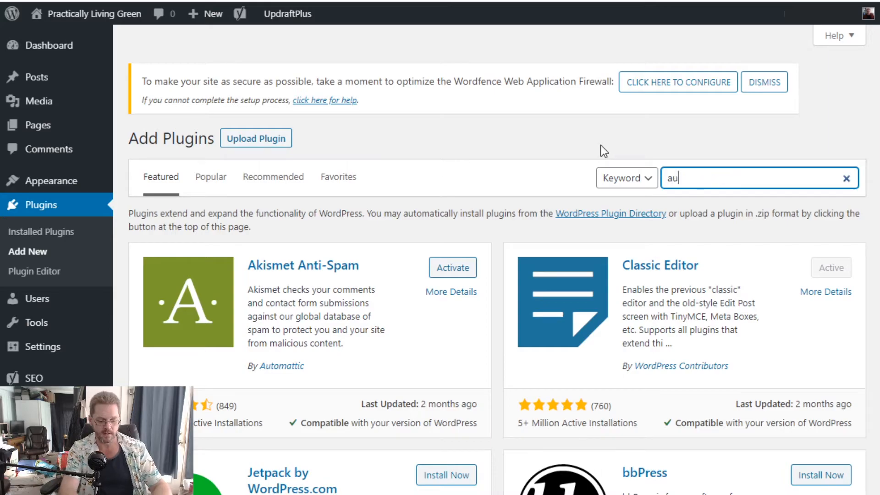
text(ptimize)
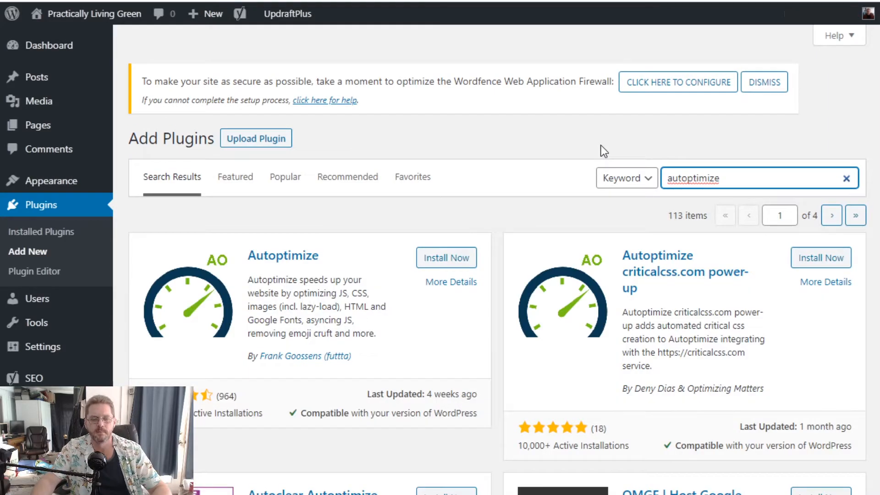
click(446, 259)
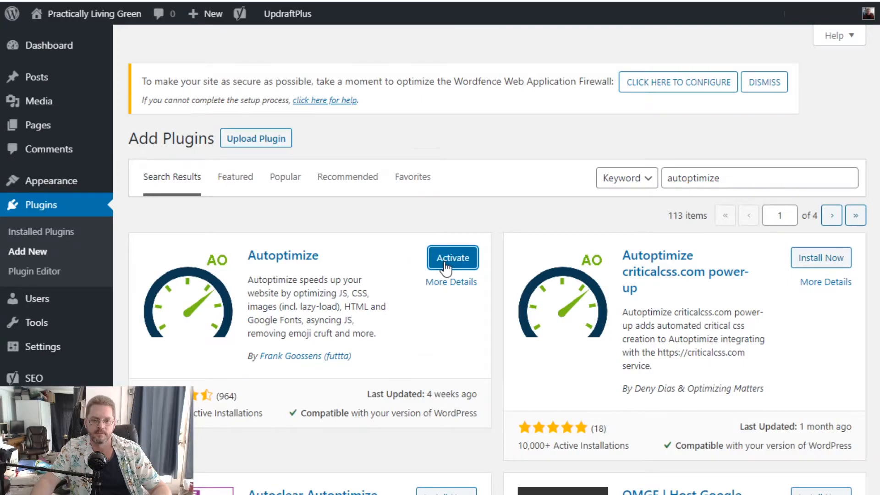
click(444, 263)
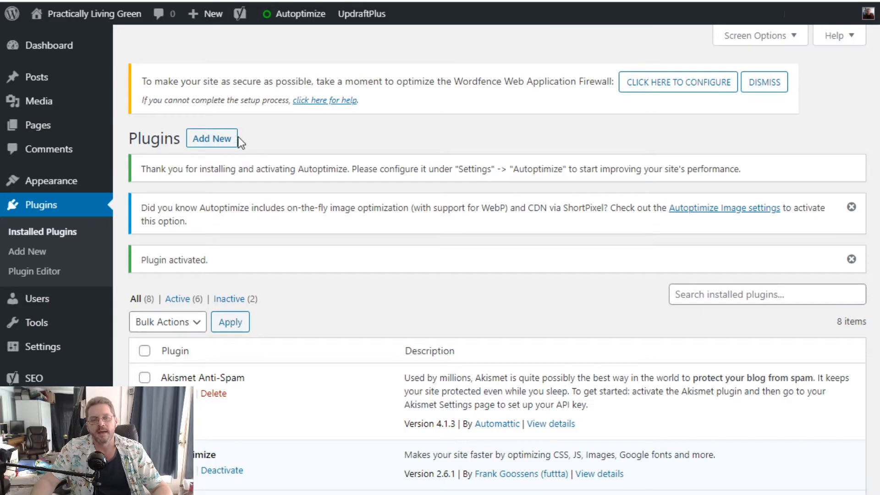
Step: Search the new plugins for "tinymce advanced", and install and activate TinyMCE Advanced
click(221, 147)
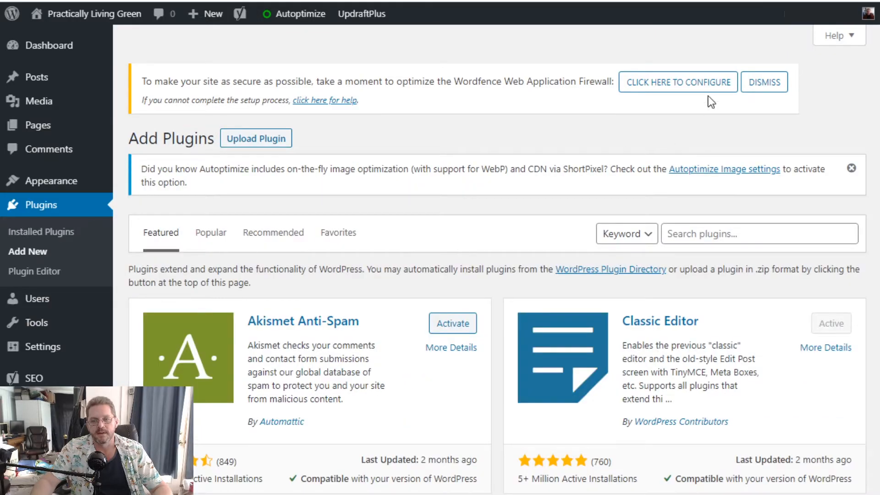
click(718, 236)
text(tinymce ad)
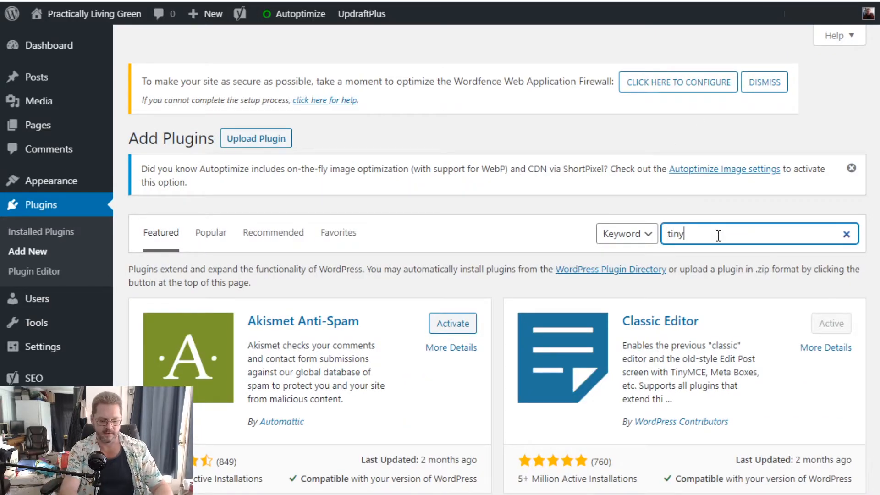
text(vanced)
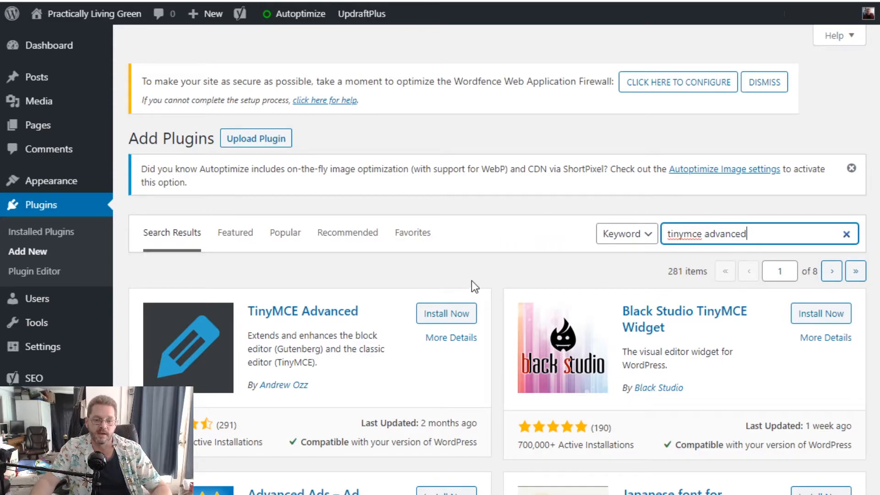
click(453, 316)
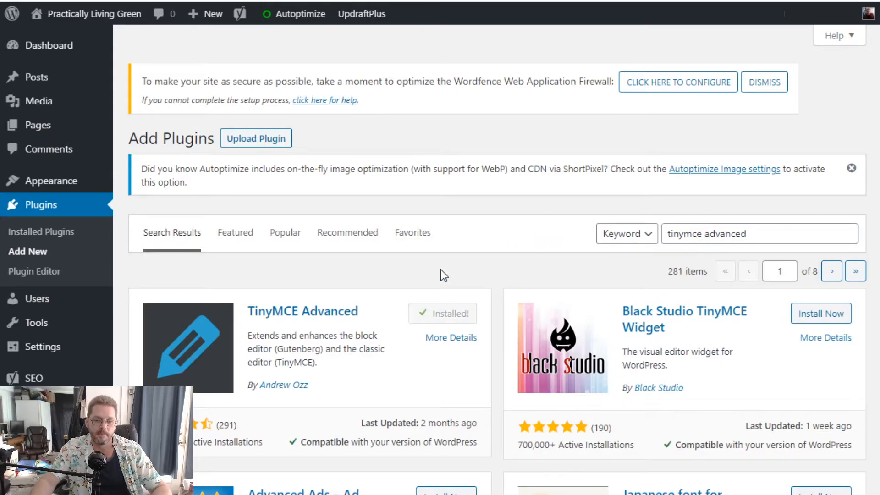
click(447, 322)
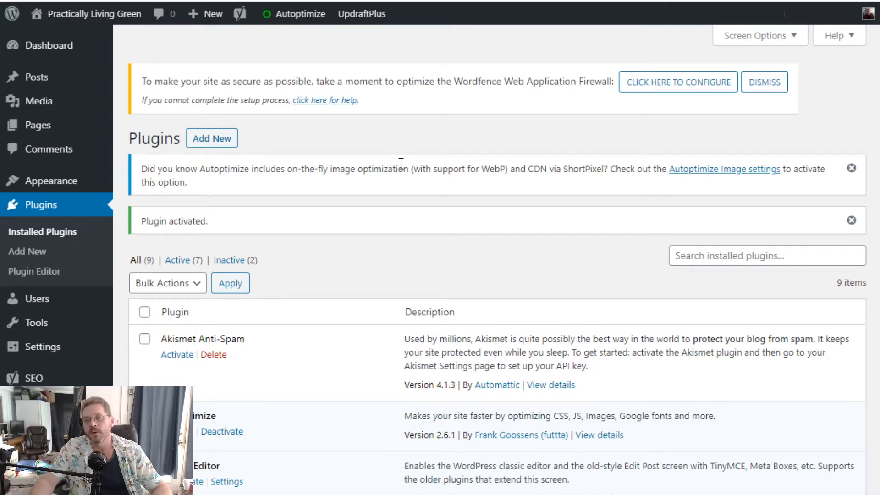
Step: Search the new plugins for "shortcodes ultimate", and install and activate Shortcodes Ultimate
click(210, 140)
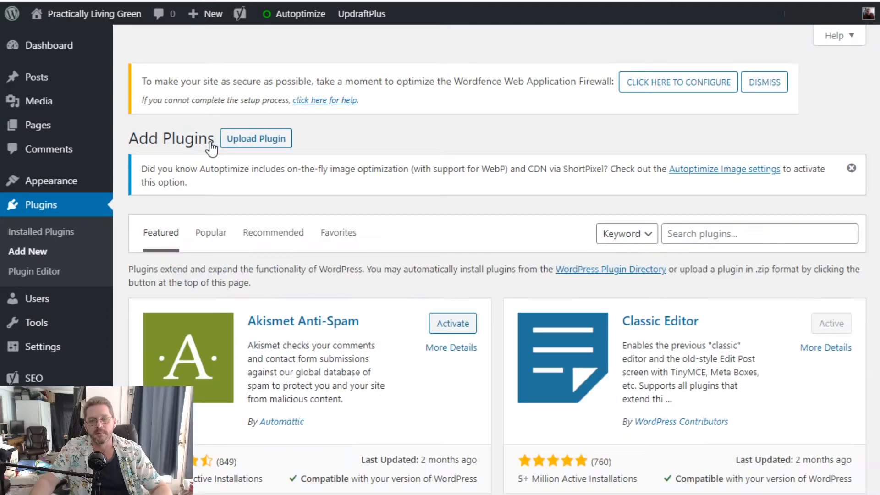
click(732, 235)
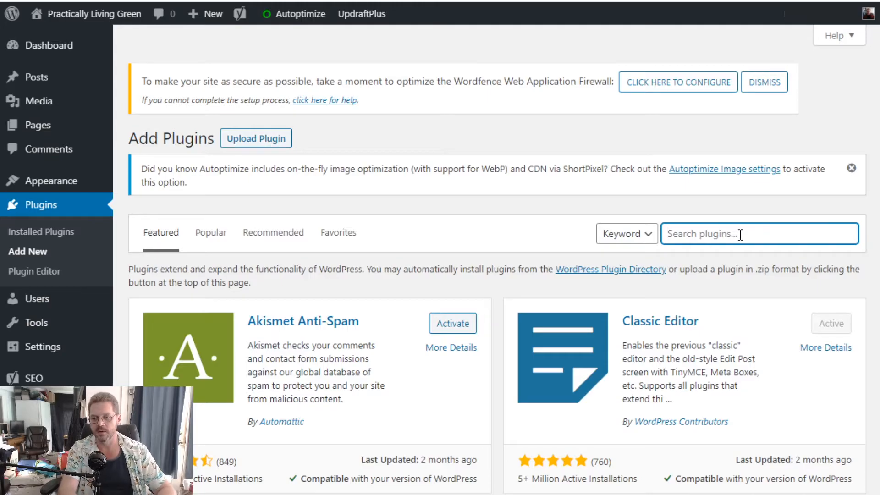
text(s)
text(tcode ultimate)
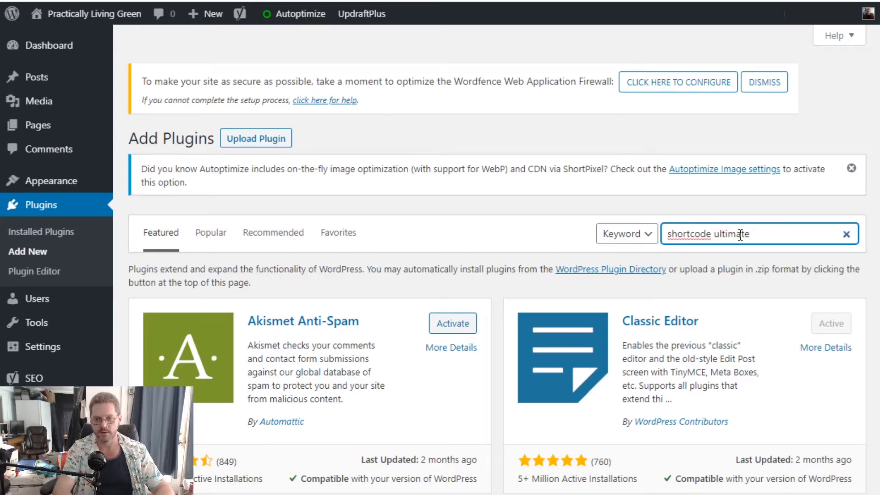
text(s)
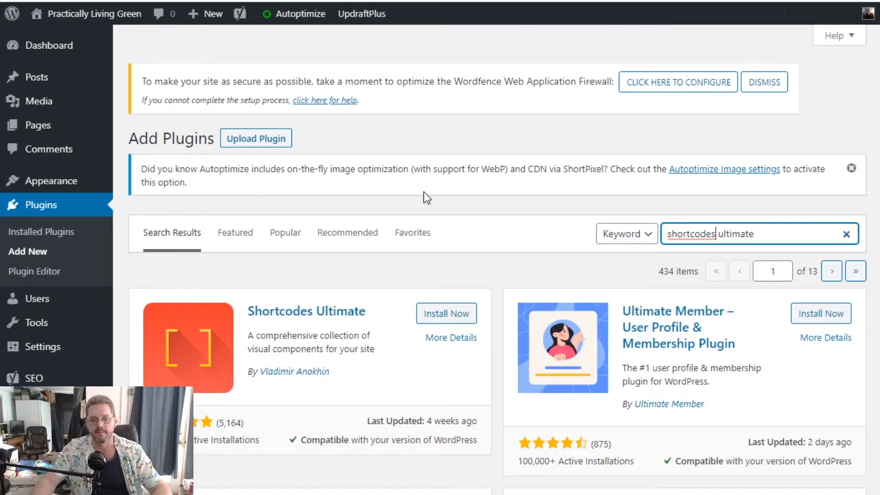
click(444, 316)
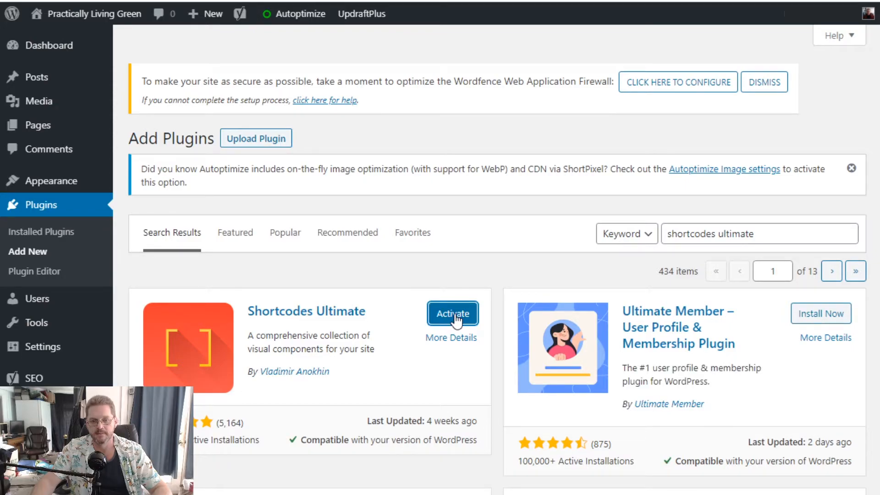
click(453, 315)
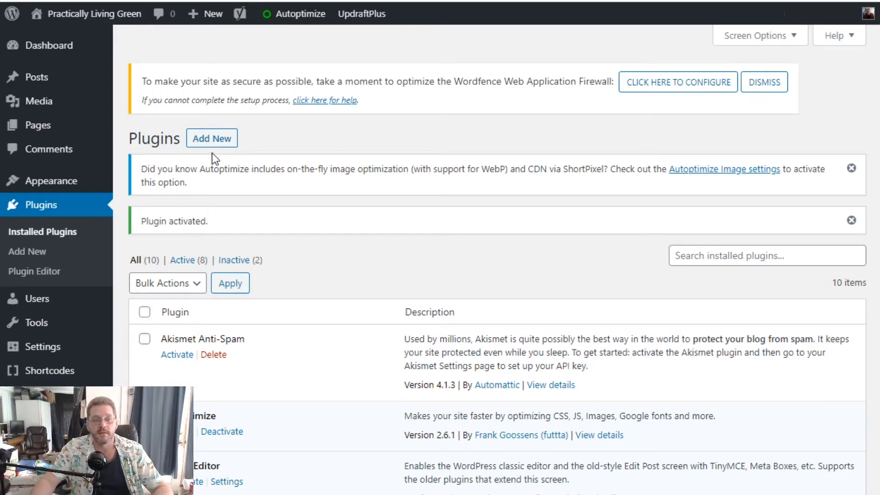
Step: Search the new plugins for "jetpack", install and activate Jetpack by WordPress.com, and start its setup
click(213, 140)
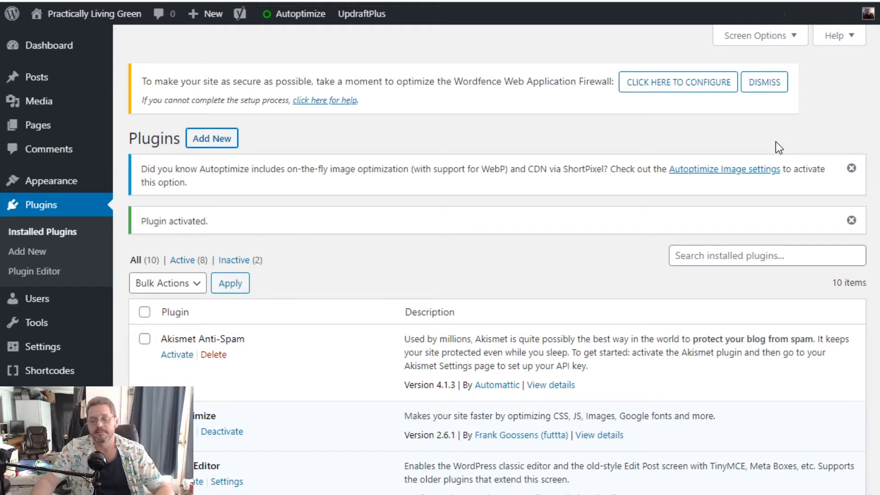
click(733, 236)
text(jetpack)
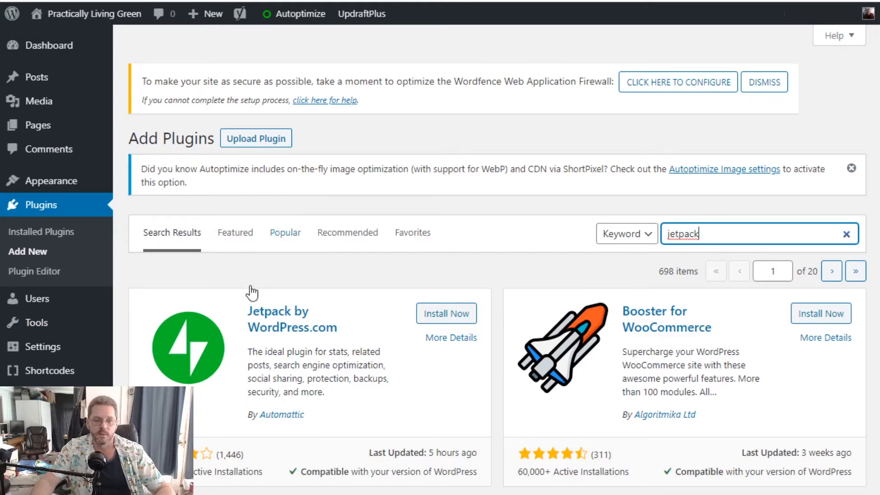
click(444, 314)
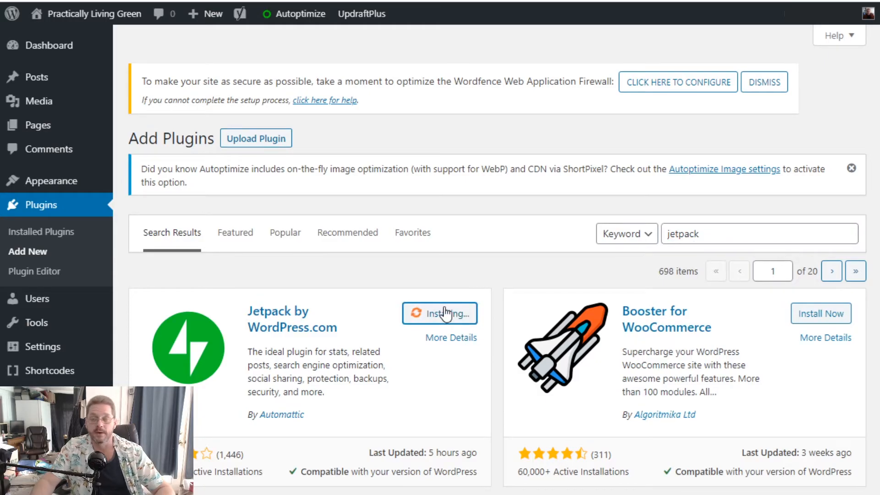
click(442, 313)
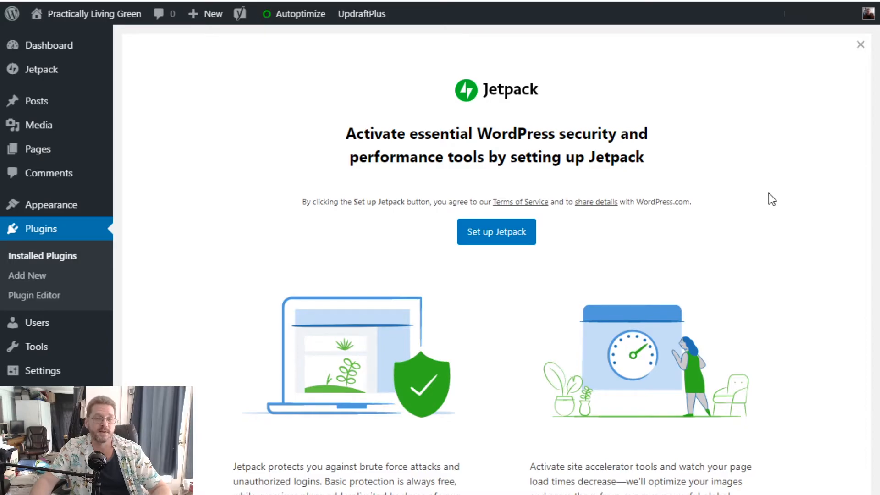
click(499, 235)
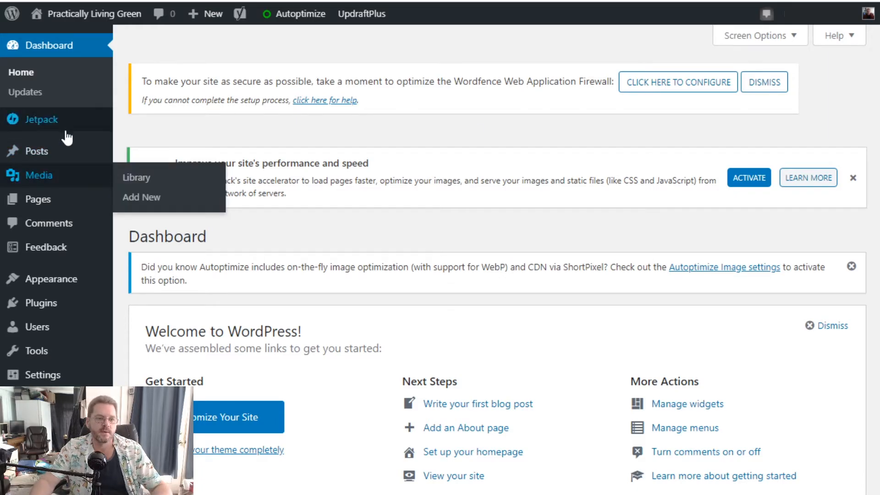
Step: Search the new plugins for "wp word count"
mouse_move(67, 289)
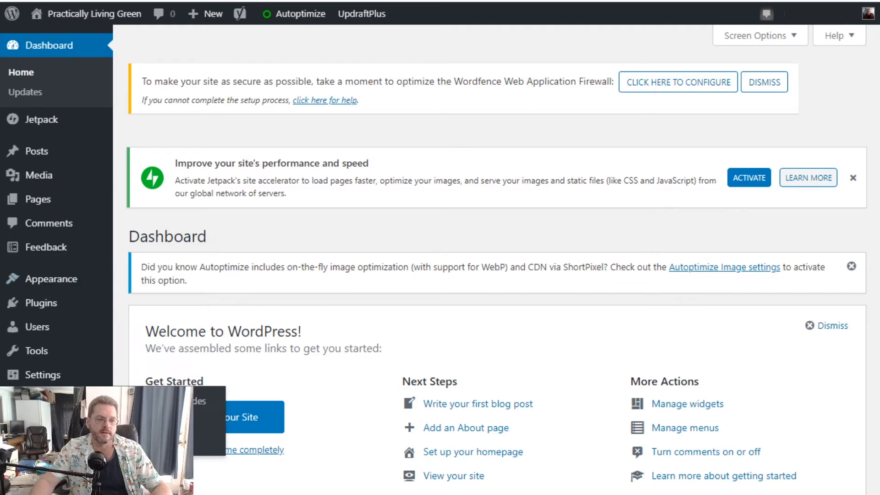
mouse_move(59, 304)
click(129, 326)
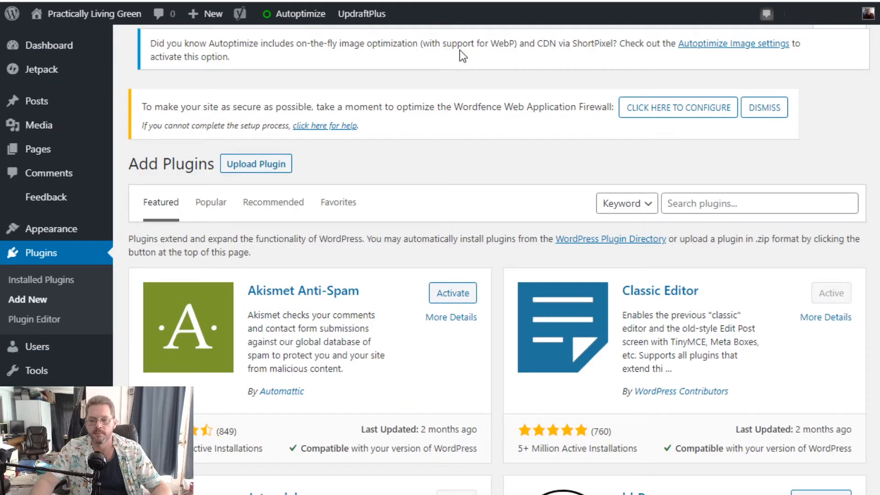
click(732, 203)
text(wp word count)
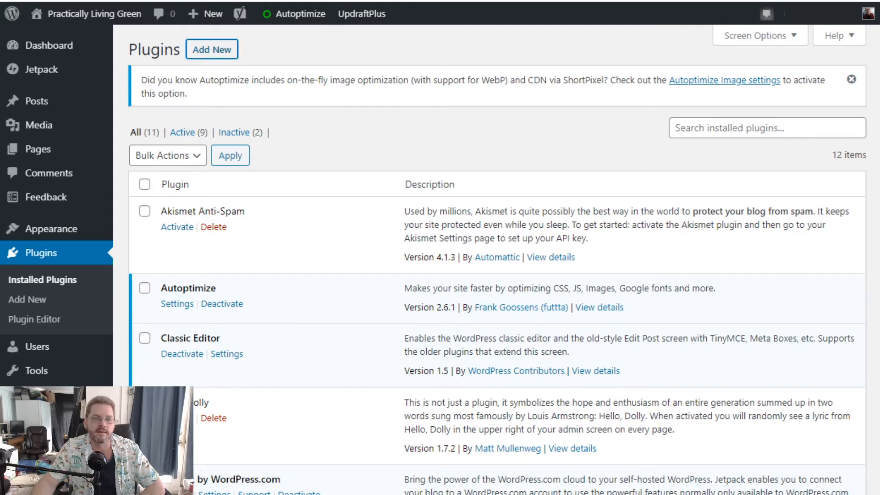
key(Return)
Step: Search the new plugins for "really simple ssl", and install and activate Really Simple SSL
click(744, 222)
text(really)
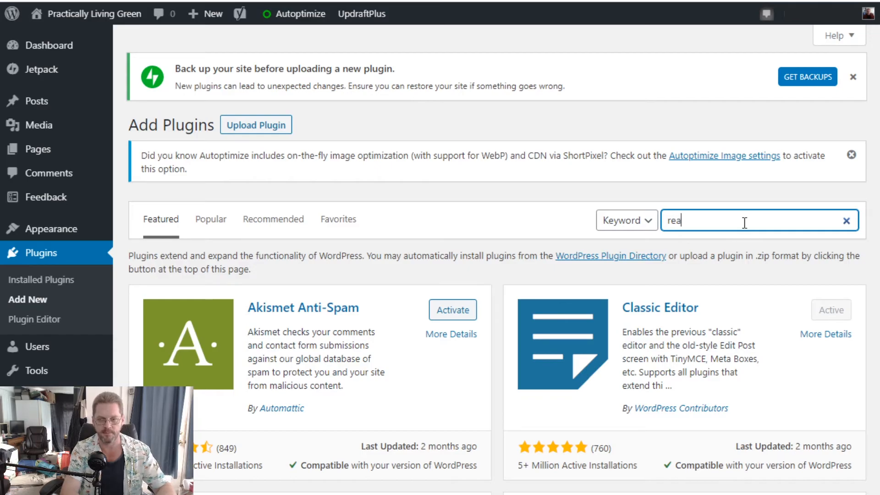
text( simple ssl)
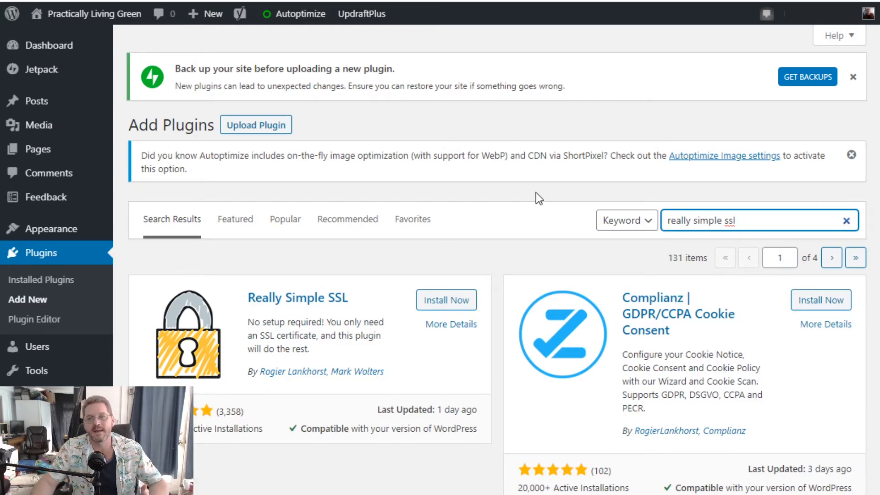
click(443, 303)
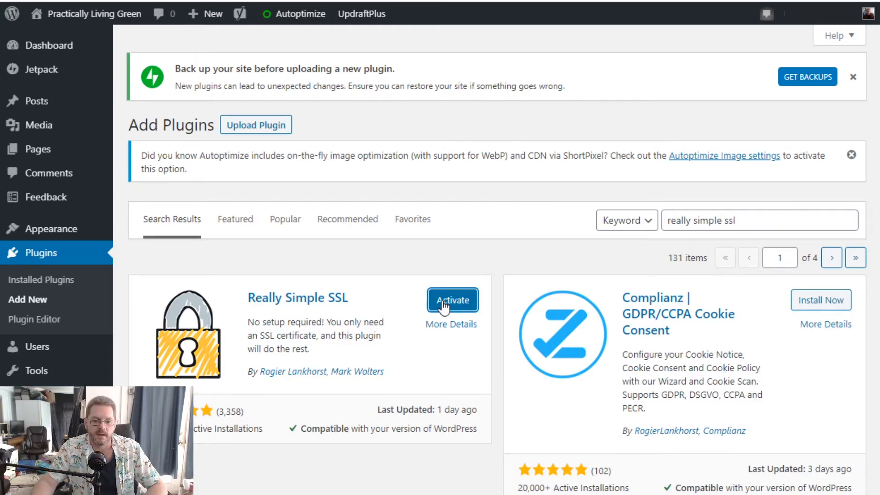
click(443, 302)
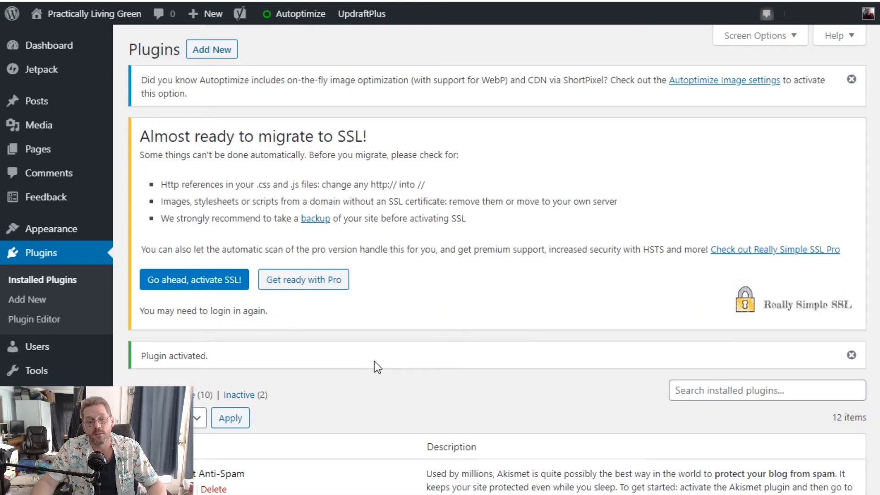
Step: Activate SSL for the site, enable the 301 .htaccess redirect in the Really Simple SSL settings, and save them
click(207, 282)
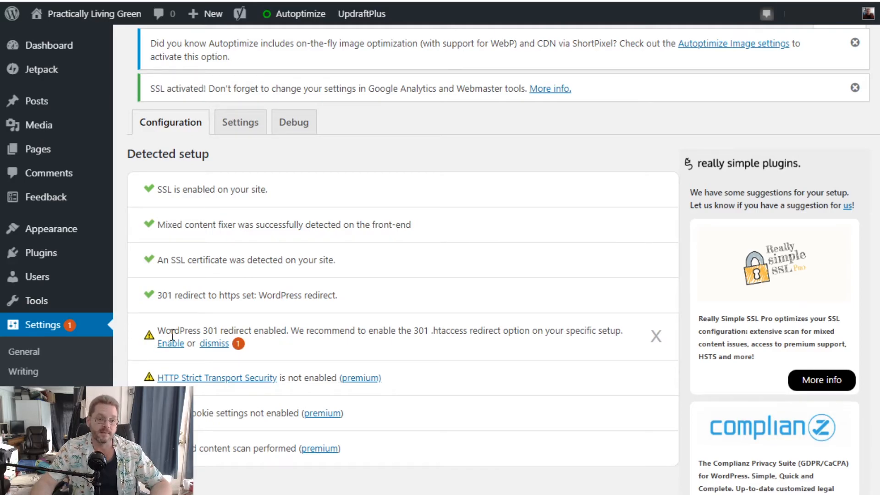
click(161, 347)
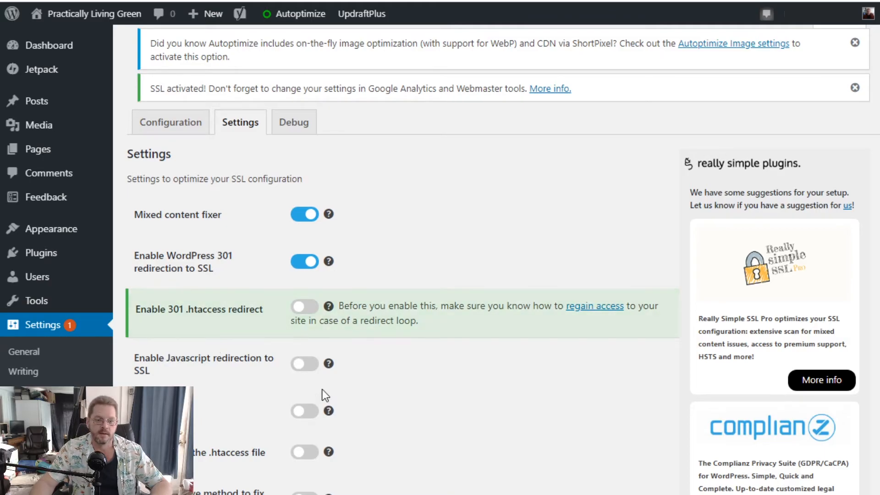
click(308, 309)
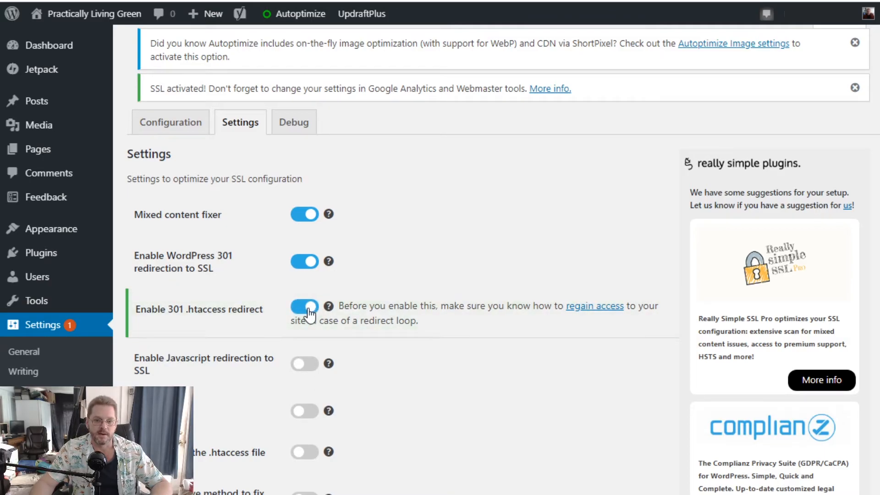
scroll(430, 306, down, 8)
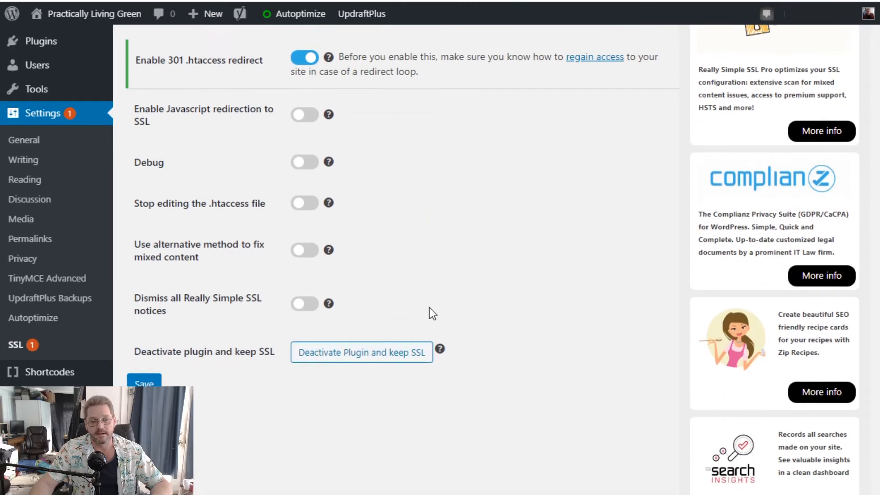
click(138, 297)
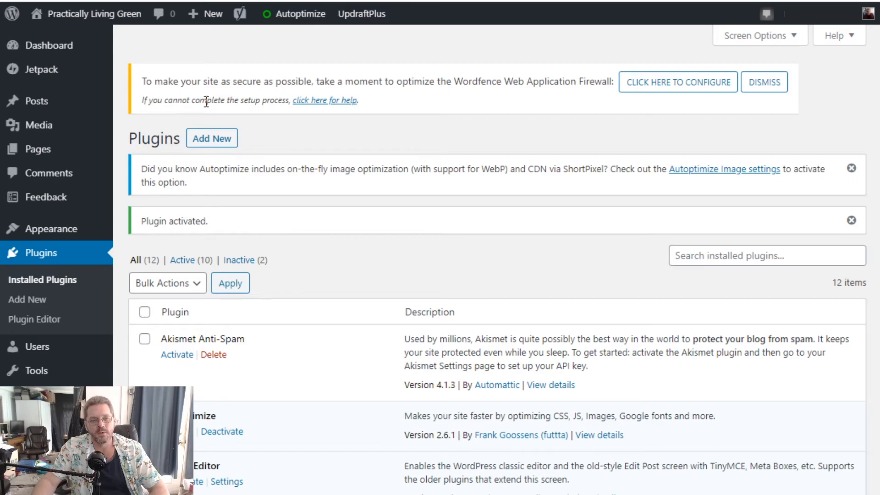
Step: Open the Wordfence firewall options, dismiss the firewall optimization notice, and review the protection status
click(691, 88)
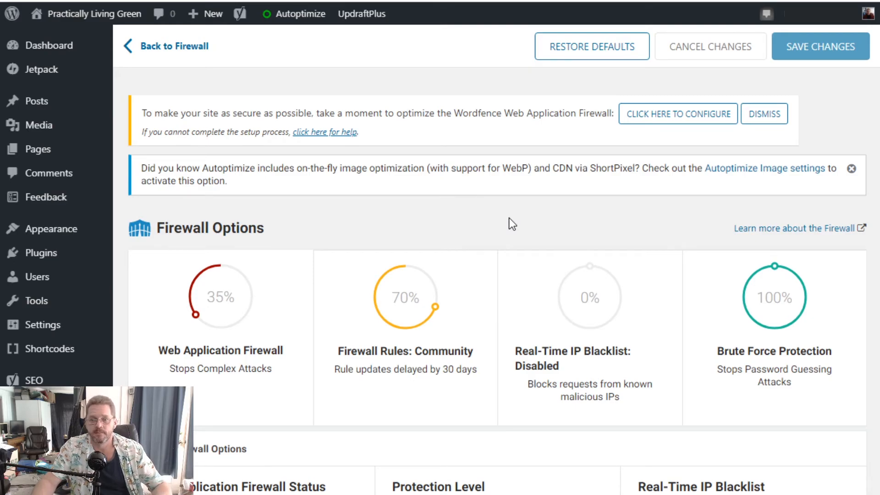
click(764, 114)
scroll(343, 165, down, 3)
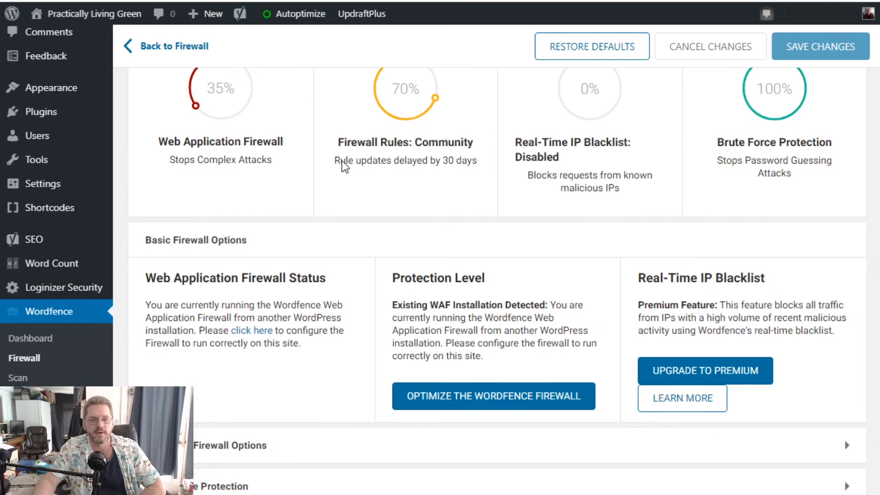
scroll(342, 161, down, 3)
scroll(342, 160, up, 6)
mouse_move(205, 249)
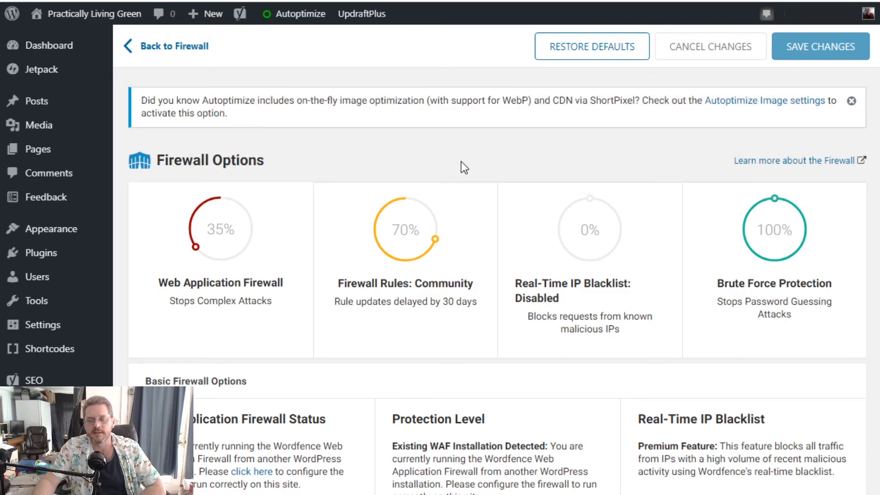
mouse_move(769, 238)
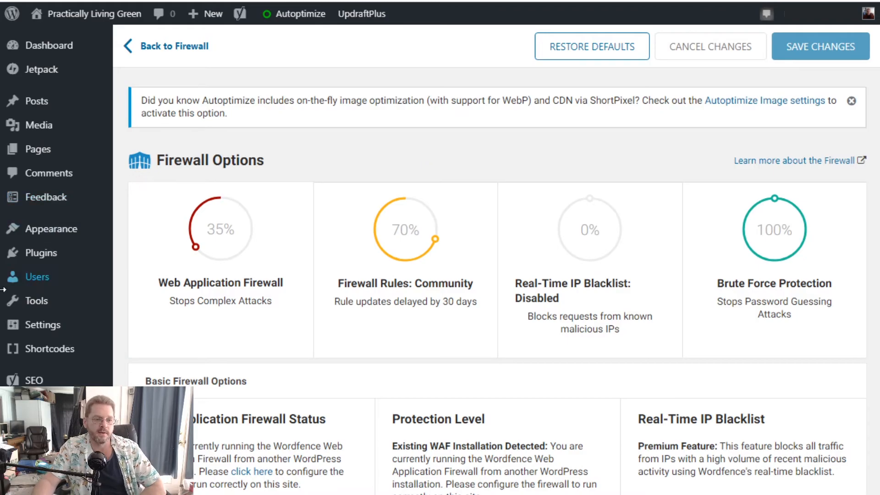
Step: Deactivate the Loginizer plugin, delete it with its data, and return to the dashboard
click(35, 260)
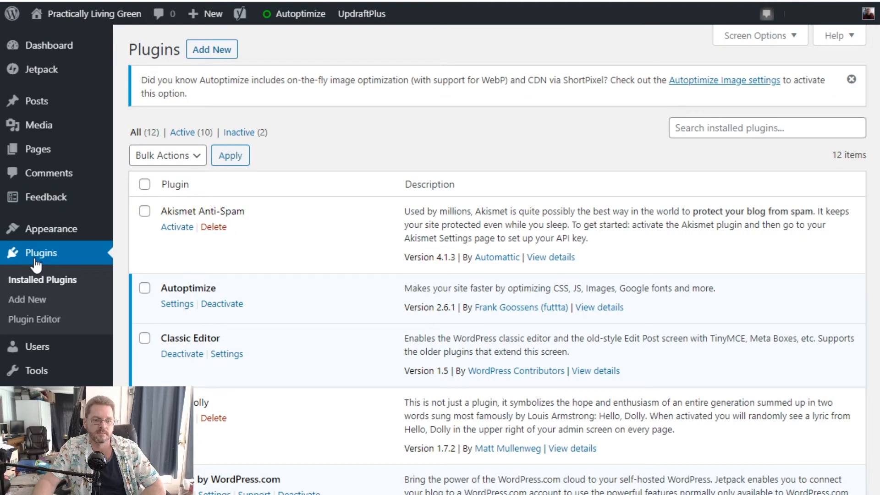
scroll(394, 205, down, 5)
scroll(393, 204, down, 2)
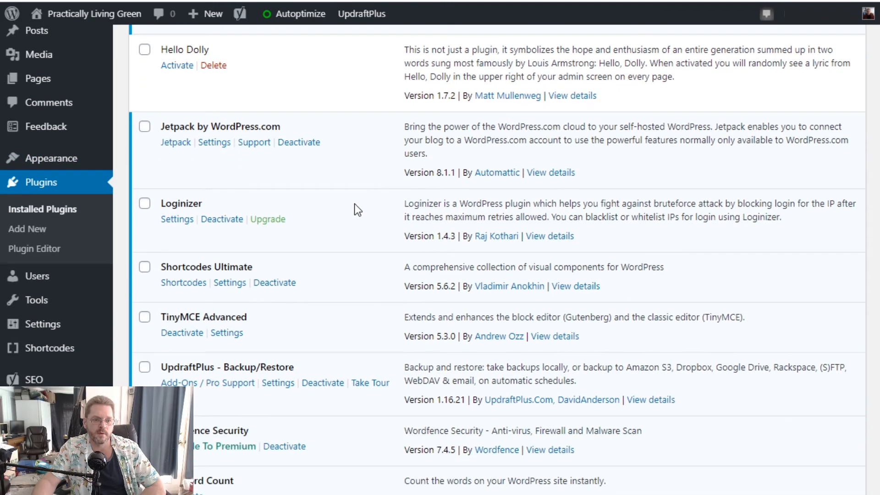
click(226, 219)
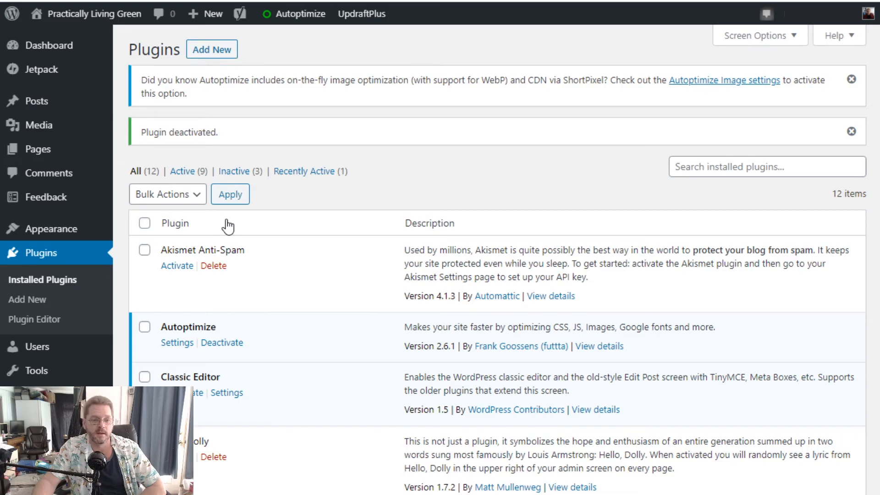
scroll(227, 225, down, 9)
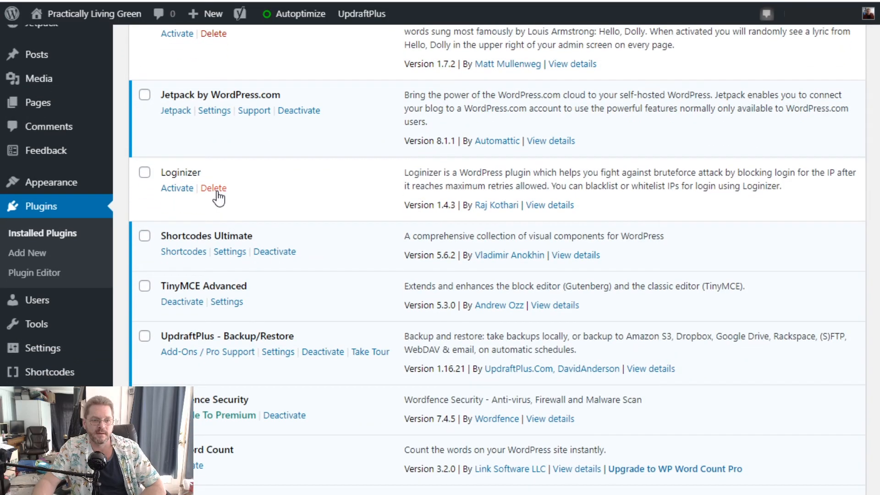
click(215, 191)
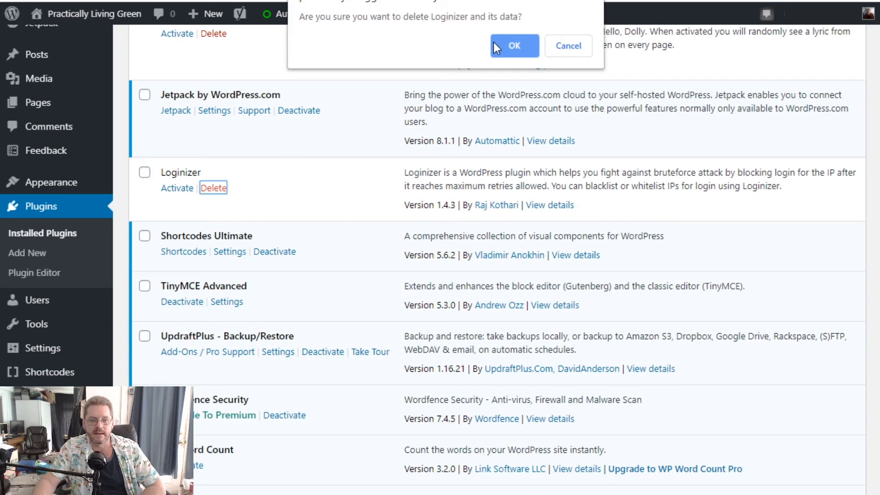
click(509, 46)
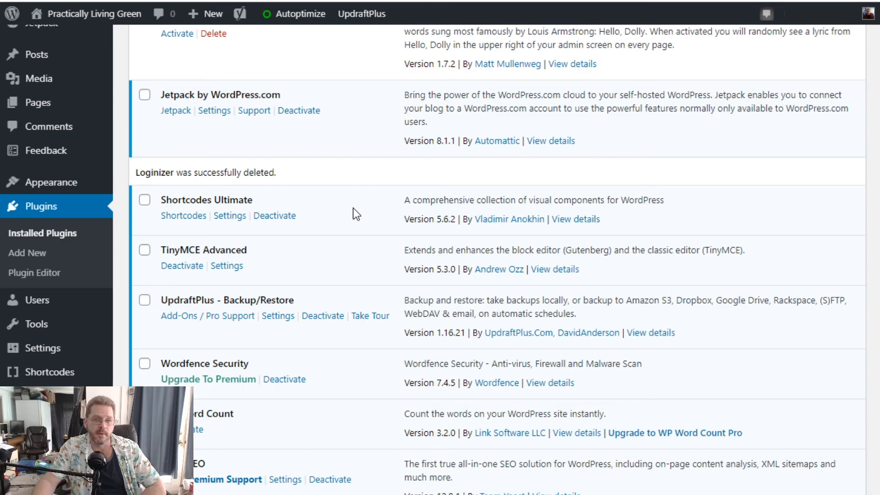
key(F5)
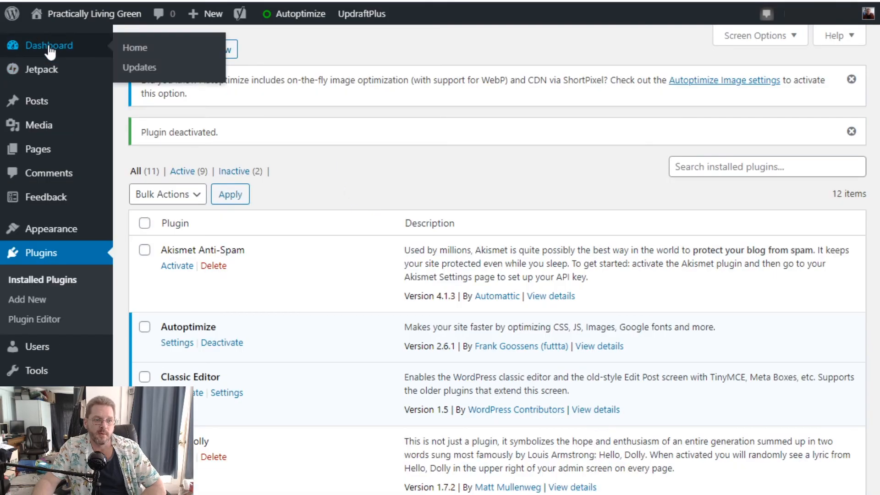
click(49, 47)
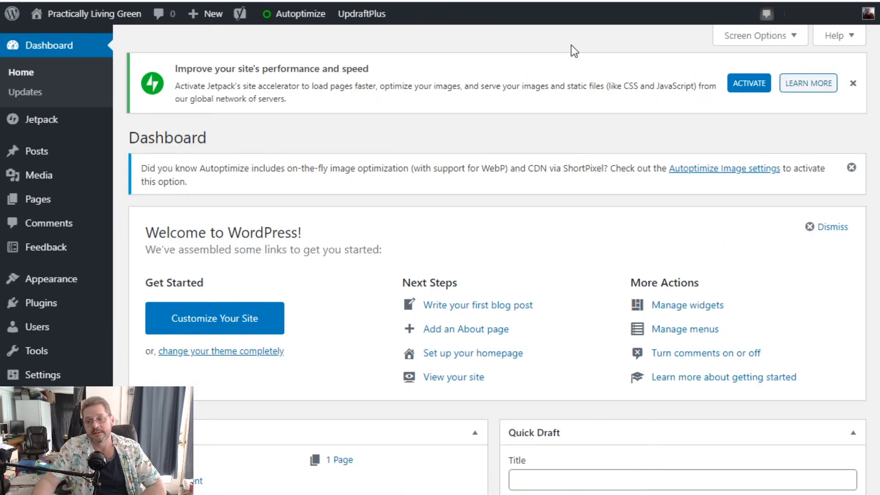